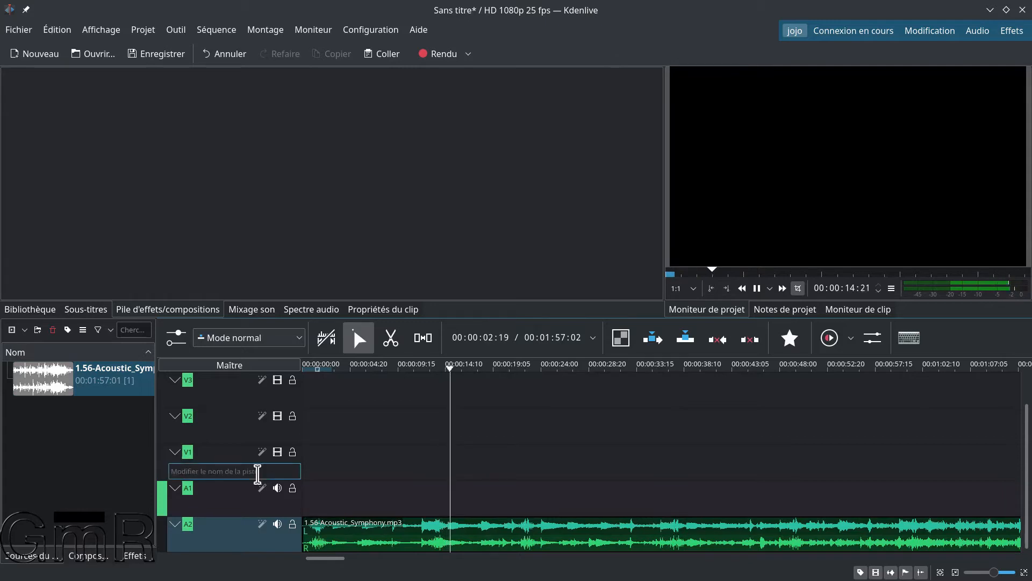
Step: Collapse the four video tracks V1 to V4 in the timeline
{"action": "double_click", "coordinate": [179, 412]}
{"action": "left_click", "coordinate": [174, 402]}
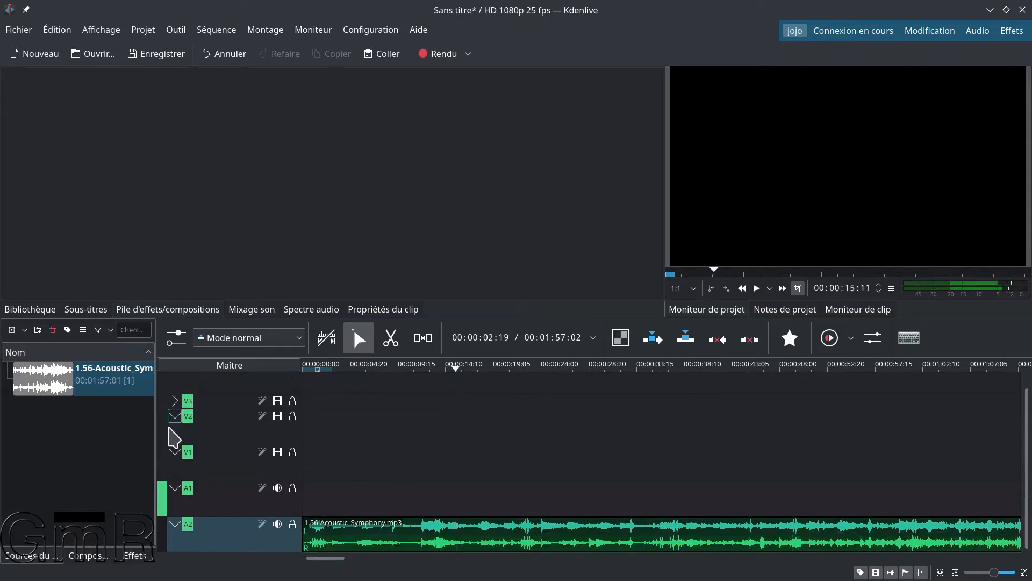
{"action": "left_click", "coordinate": [173, 417]}
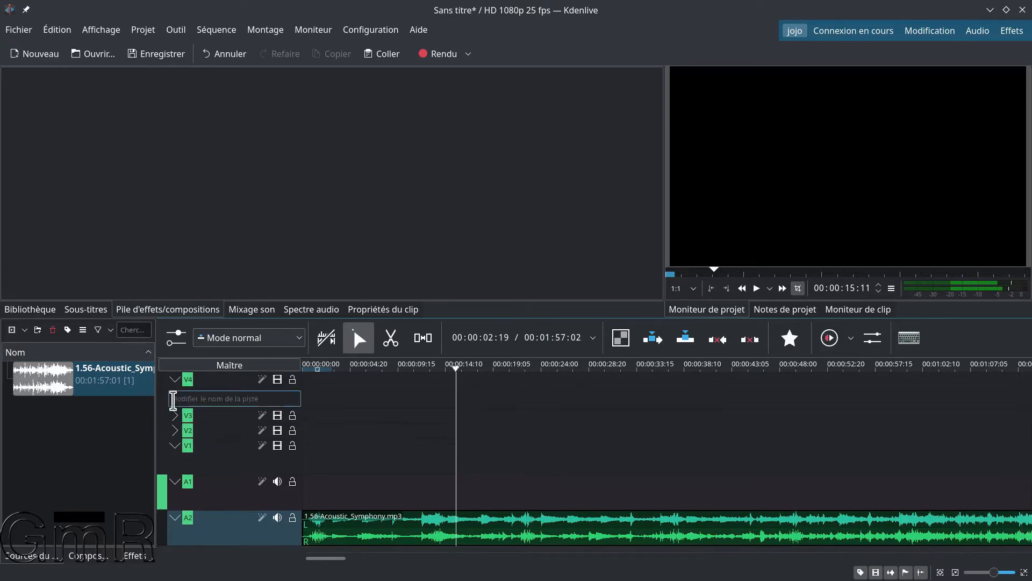
{"action": "left_click", "coordinate": [175, 379]}
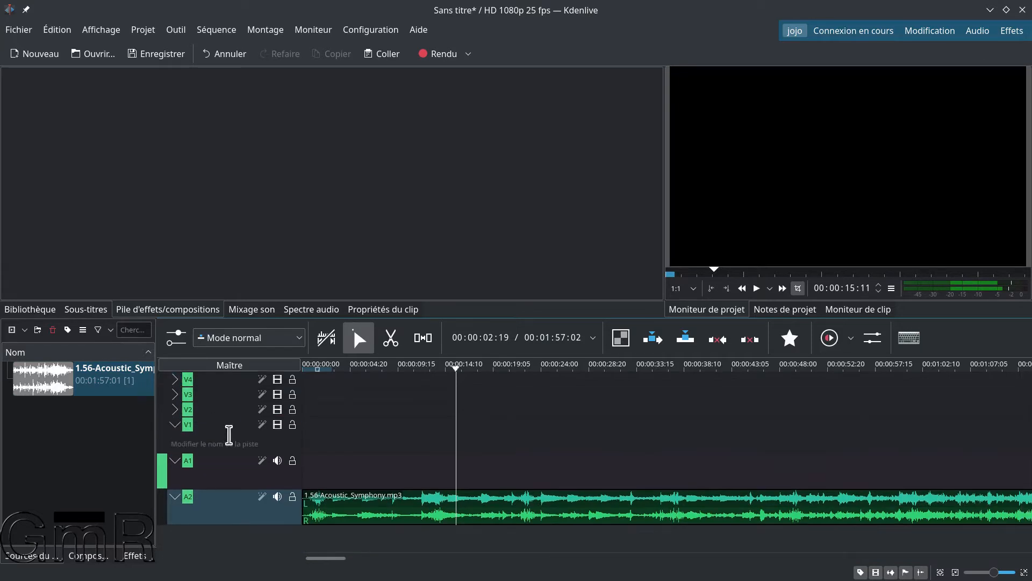
{"action": "left_click", "coordinate": [175, 425]}
Step: Place the playhead at 00:00:13:14 and select the 1.56-Acoustic_Symphony.mp3 clip on track A2
{"action": "key", "text": "space"}
{"action": "key", "text": "space"}
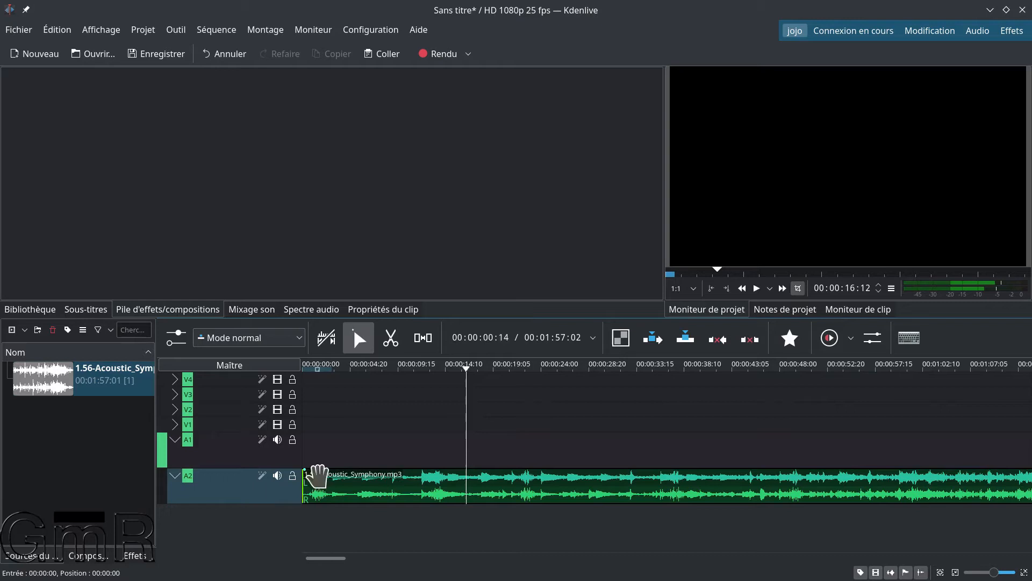
{"action": "left_click", "coordinate": [466, 484]}
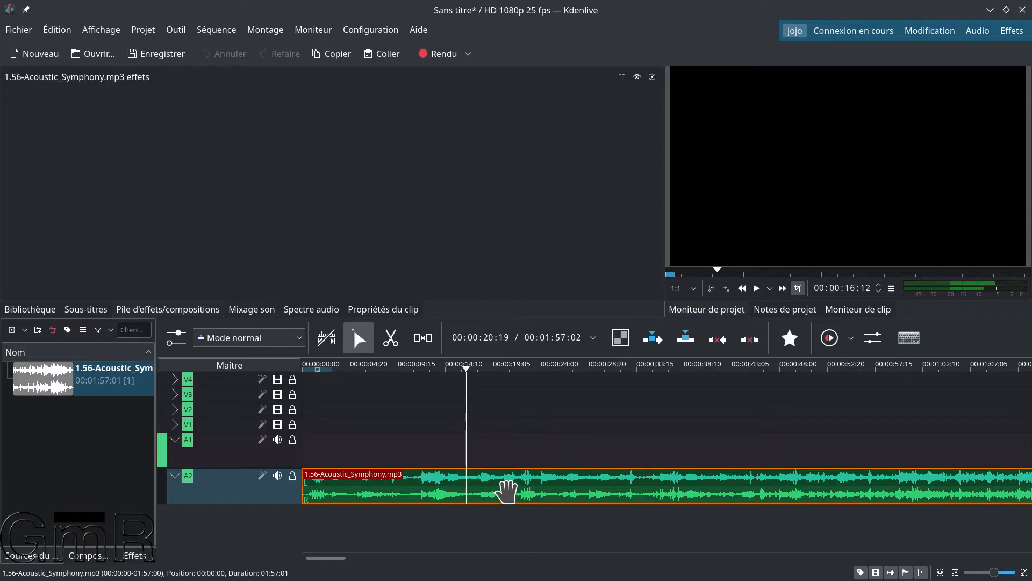
{"action": "left_click", "coordinate": [436, 440]}
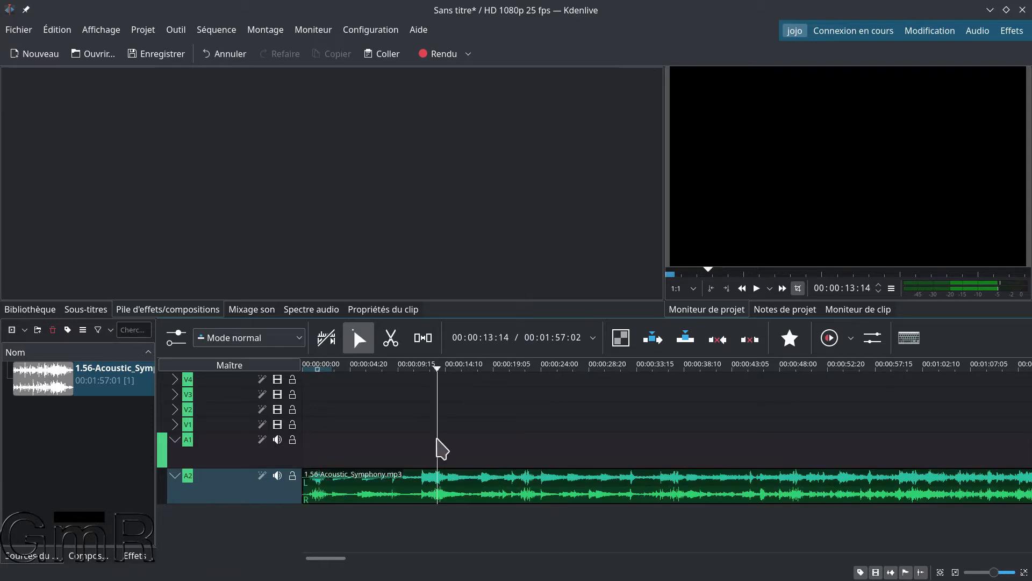
{"action": "left_click", "coordinate": [555, 486]}
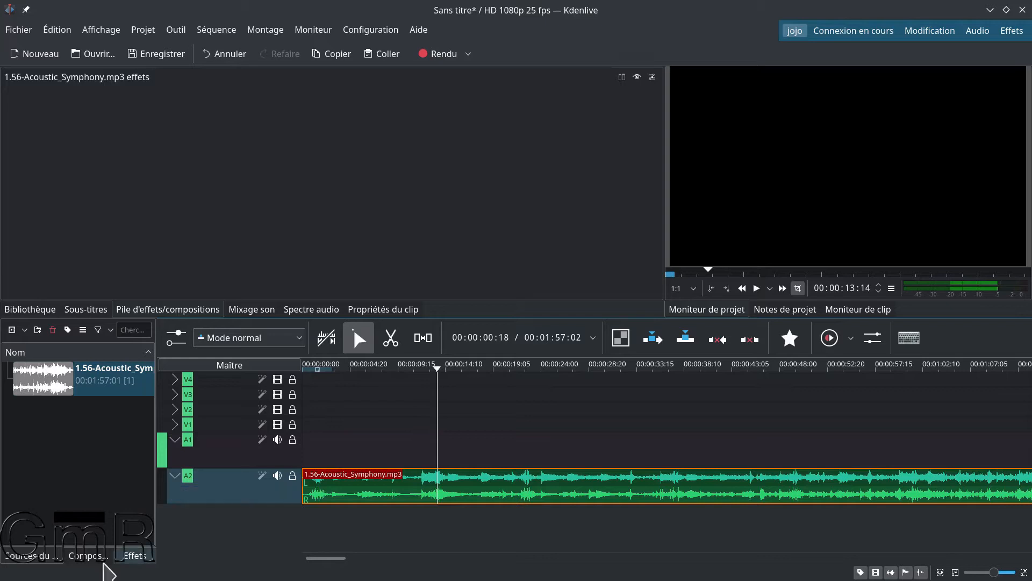
Step: Show the effects list limited to audio effects, with the effect descriptions displayed
{"action": "left_click", "coordinate": [131, 559]}
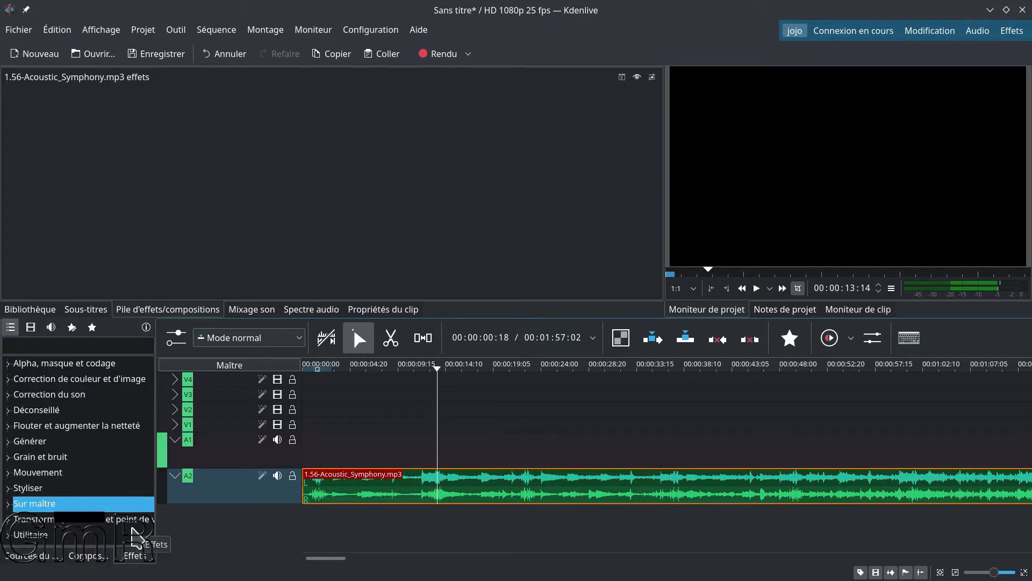
{"action": "left_click", "coordinate": [100, 30]}
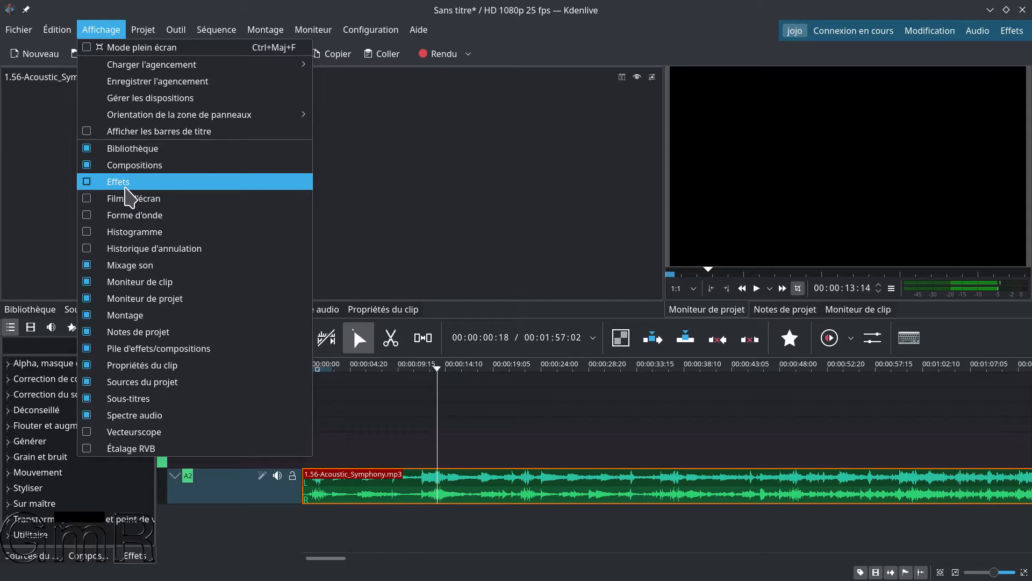
{"action": "left_click", "coordinate": [462, 488]}
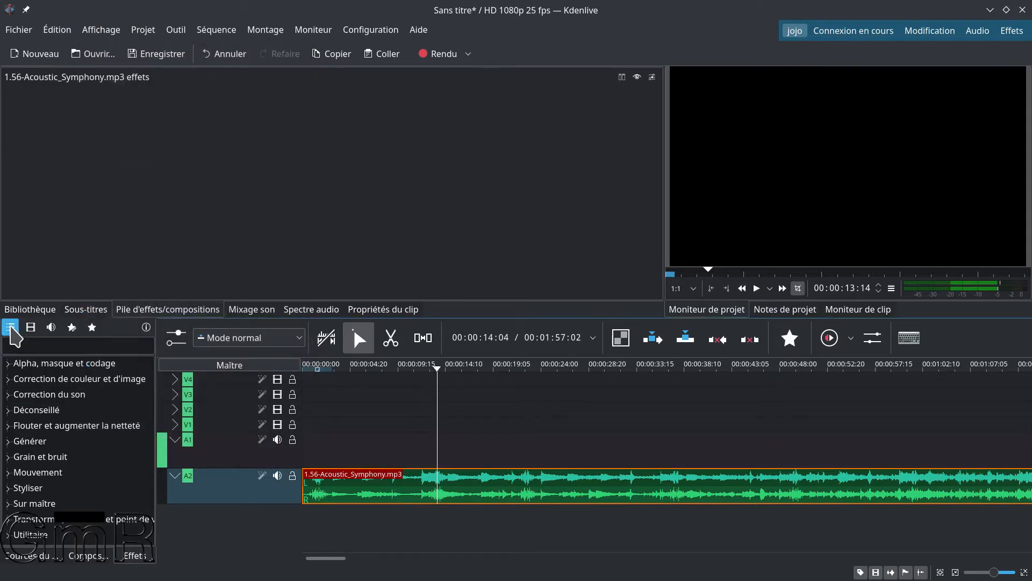
{"action": "left_click", "coordinate": [52, 328]}
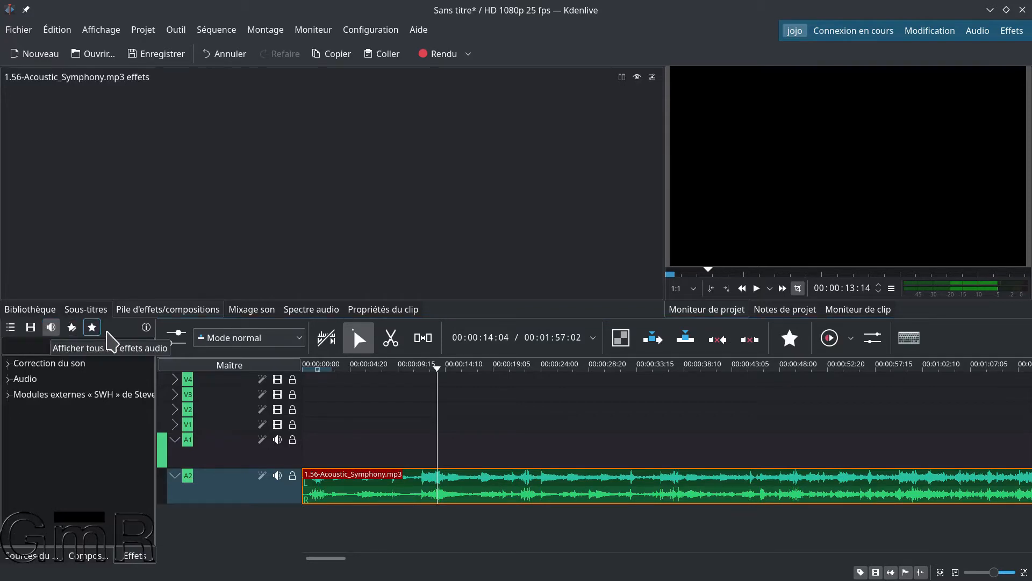
{"action": "left_click", "coordinate": [145, 329]}
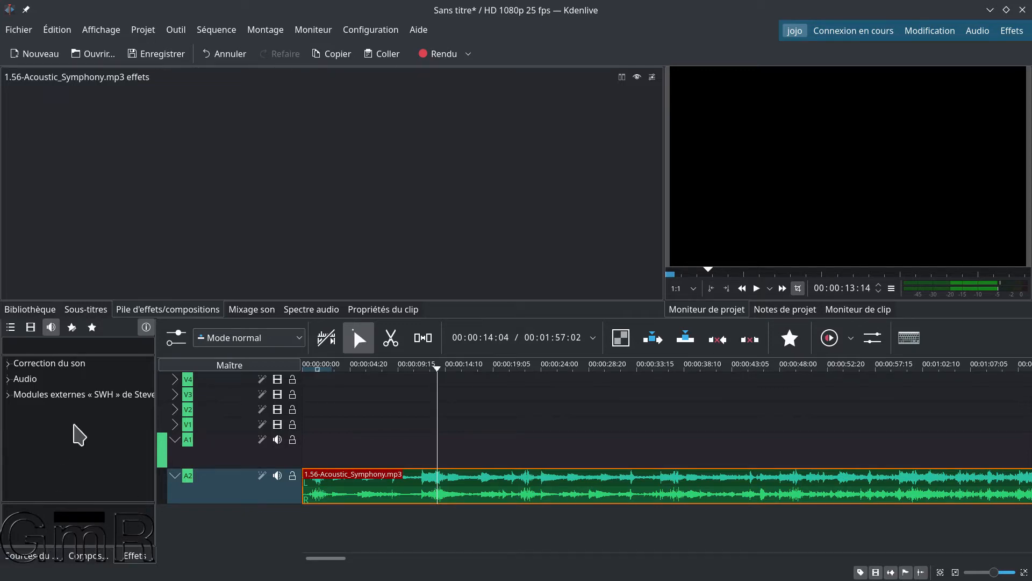
Step: Add the Stereo Amplifier effect from the Correction du son category to the favourites
{"action": "left_click", "coordinate": [8, 368]}
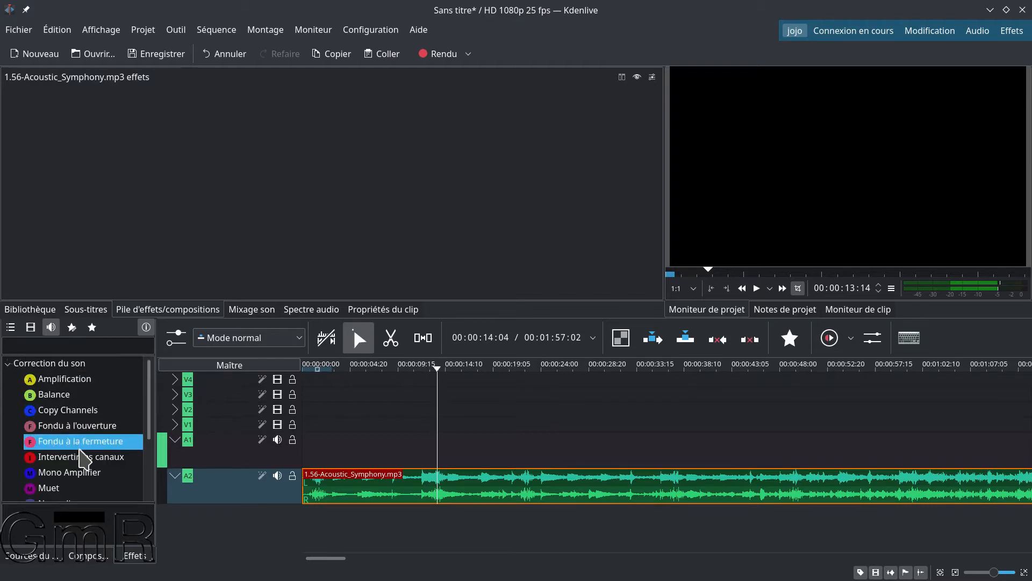
{"action": "scroll", "coordinate": [99, 497], "scroll_direction": "down", "scroll_amount": 2}
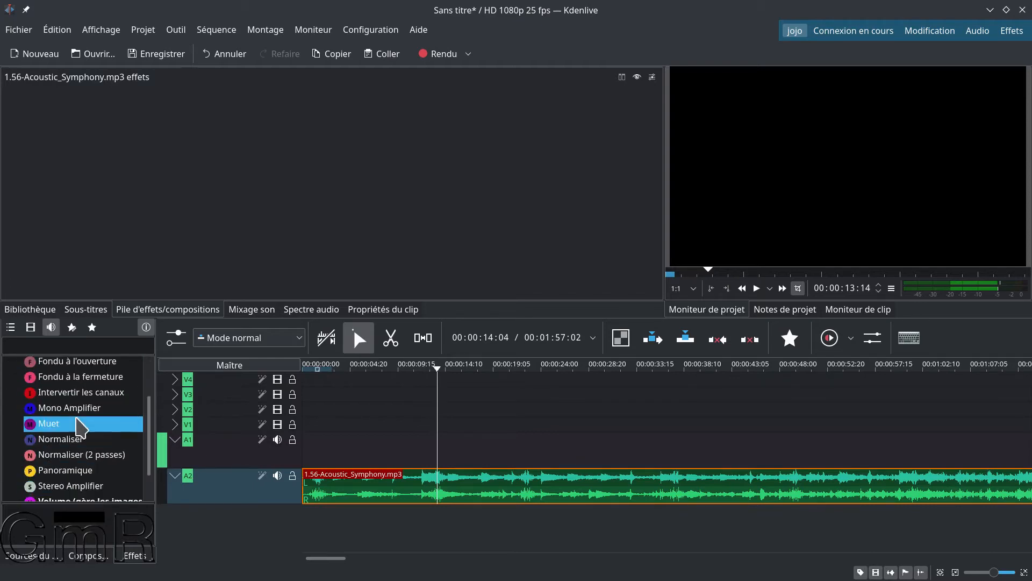
{"action": "scroll", "coordinate": [77, 428], "scroll_direction": "down", "scroll_amount": 1}
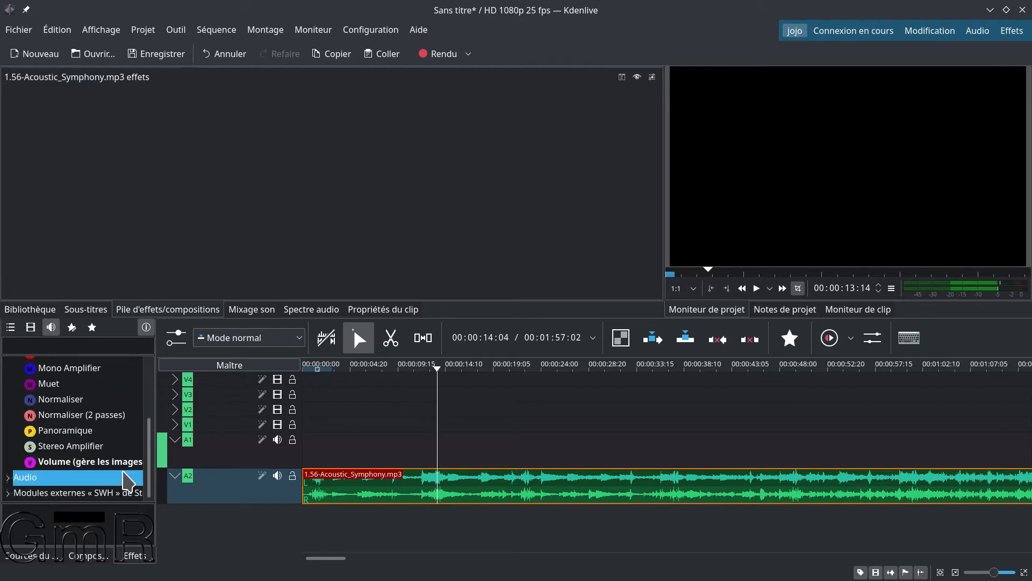
{"action": "right_click", "coordinate": [67, 468]}
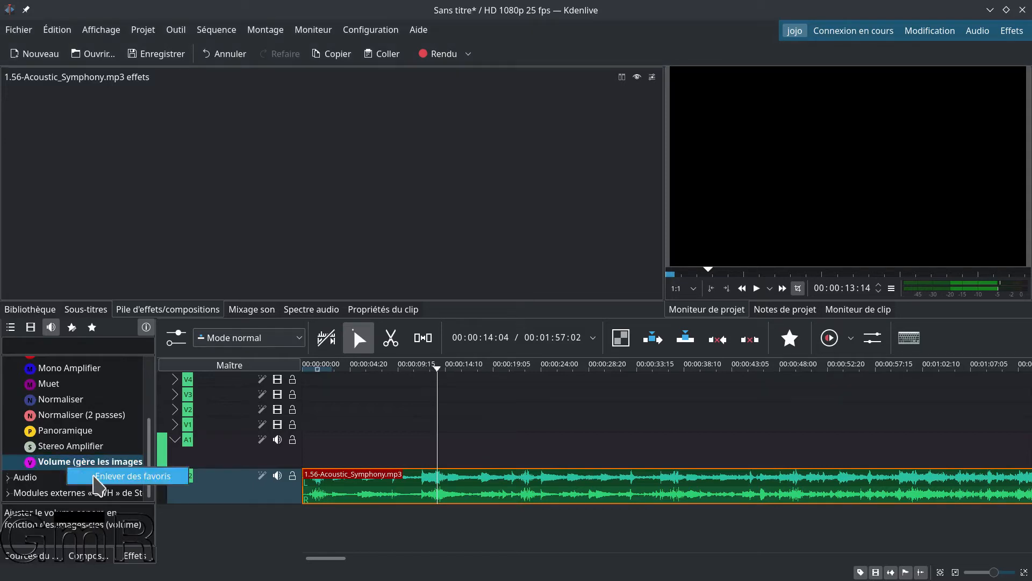
{"action": "left_click", "coordinate": [70, 454]}
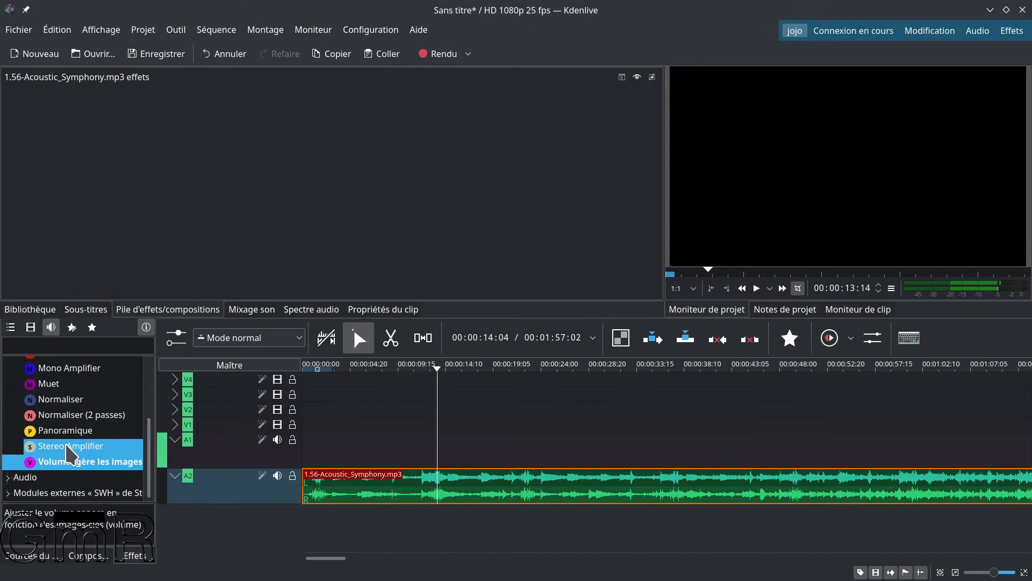
{"action": "left_click", "coordinate": [70, 449]}
{"action": "right_click", "coordinate": [67, 447]}
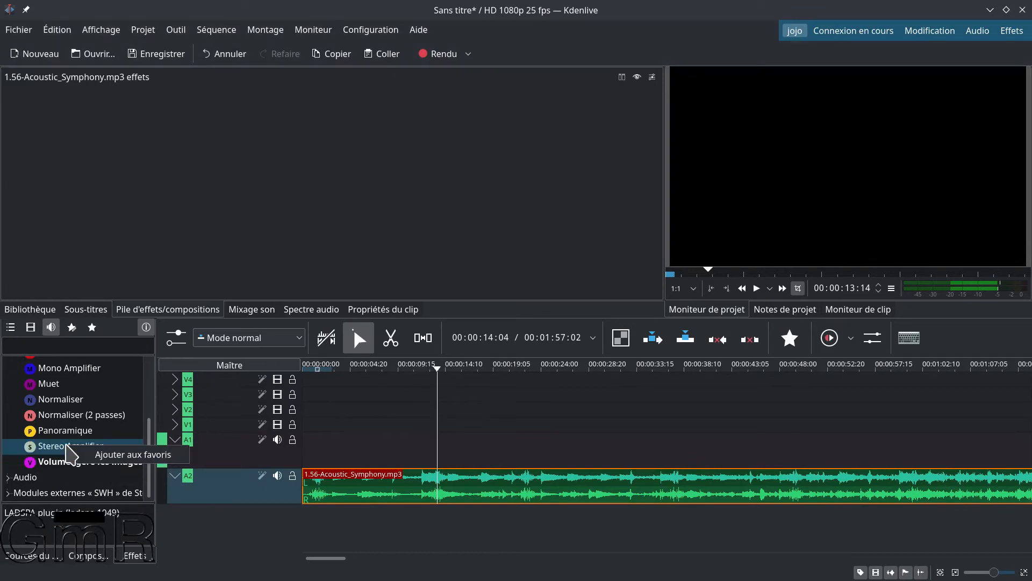
{"action": "left_click", "coordinate": [107, 455]}
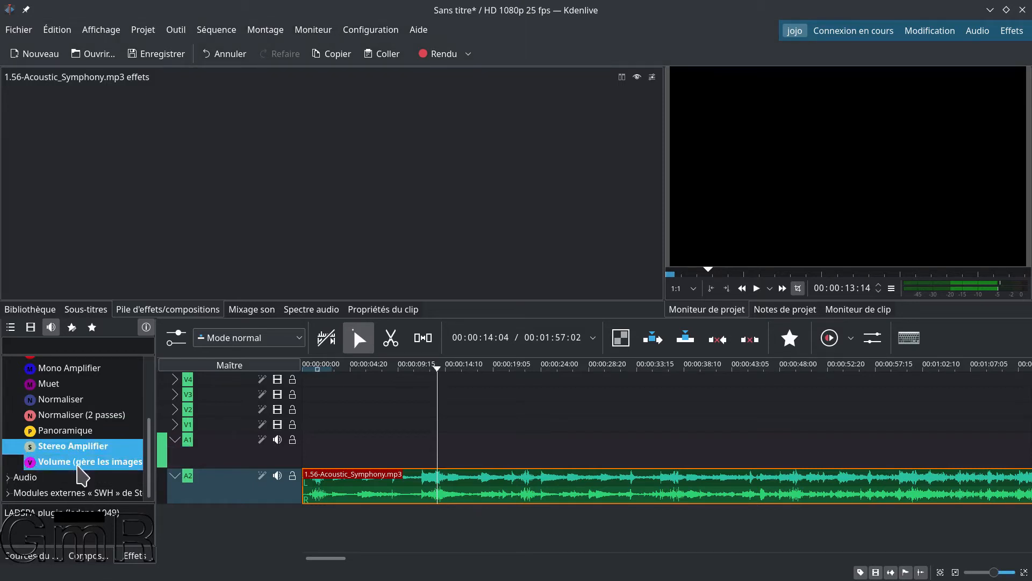
Step: Show only the favourite effects and remove Stereo Amplifier from the favourites
{"action": "left_click", "coordinate": [91, 329]}
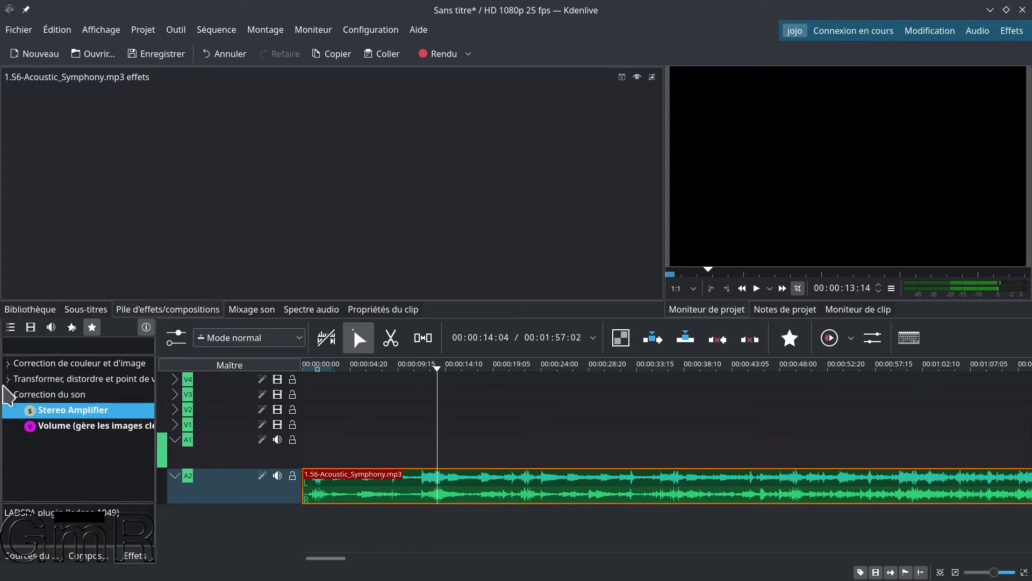
{"action": "right_click", "coordinate": [63, 410]}
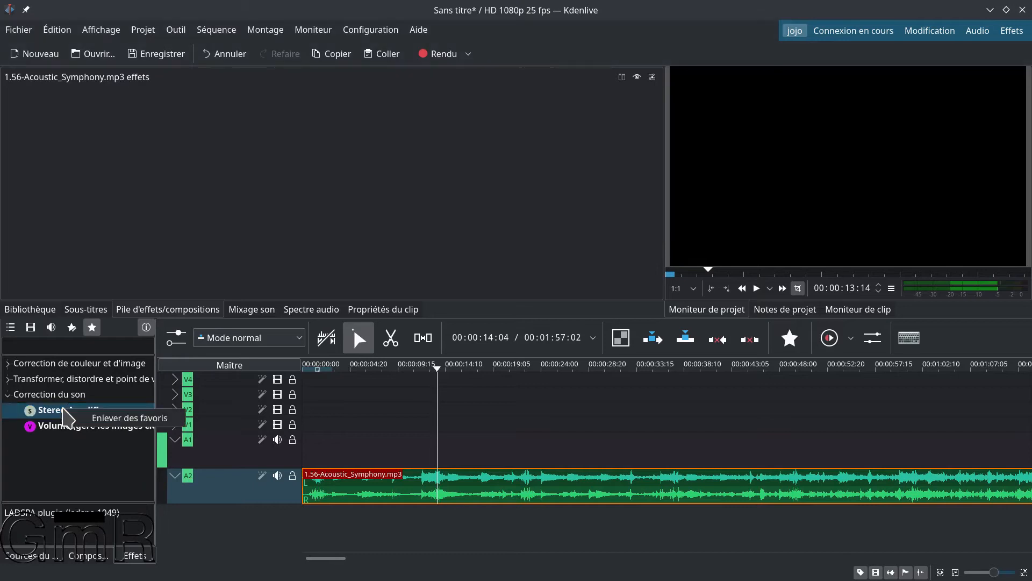
{"action": "left_click", "coordinate": [95, 418]}
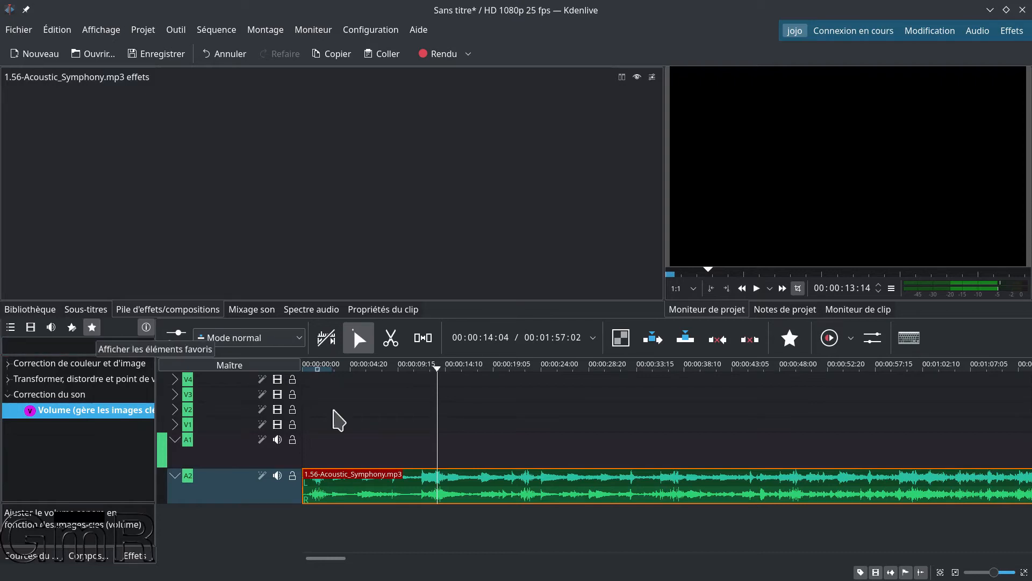
Step: Apply the favourite Volume (gère les images clés) effect to the audio clip twice, deleting it from the clip each time
{"action": "left_click", "coordinate": [790, 341]}
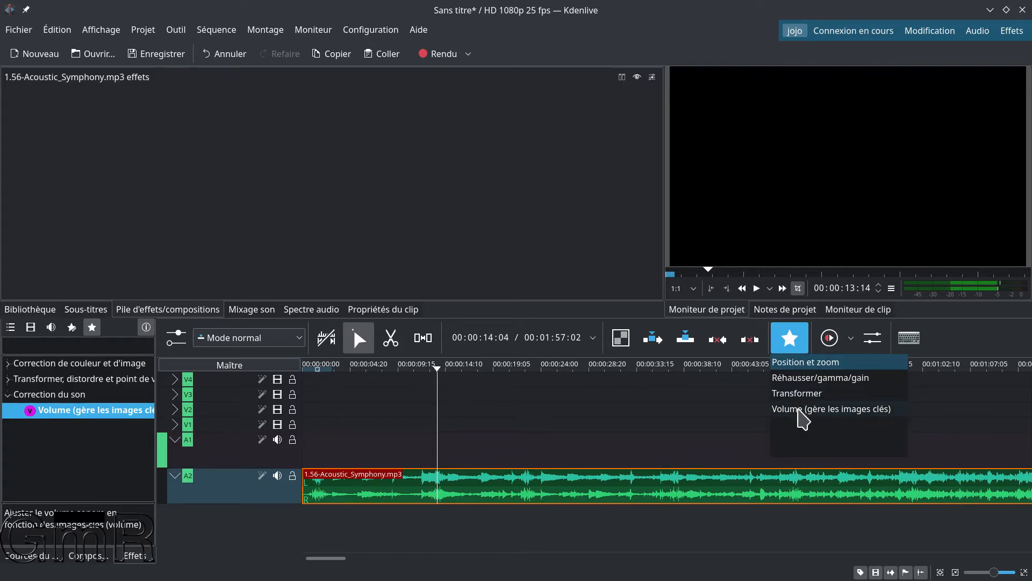
{"action": "left_click", "coordinate": [621, 403]}
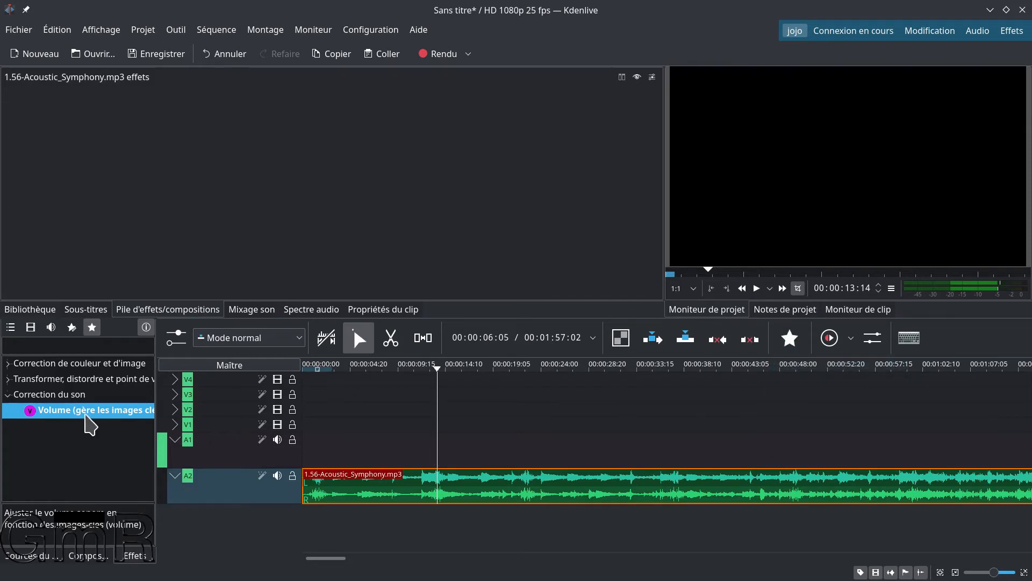
{"action": "left_click_drag", "start_coordinate": [88, 422], "coordinate": [492, 487]}
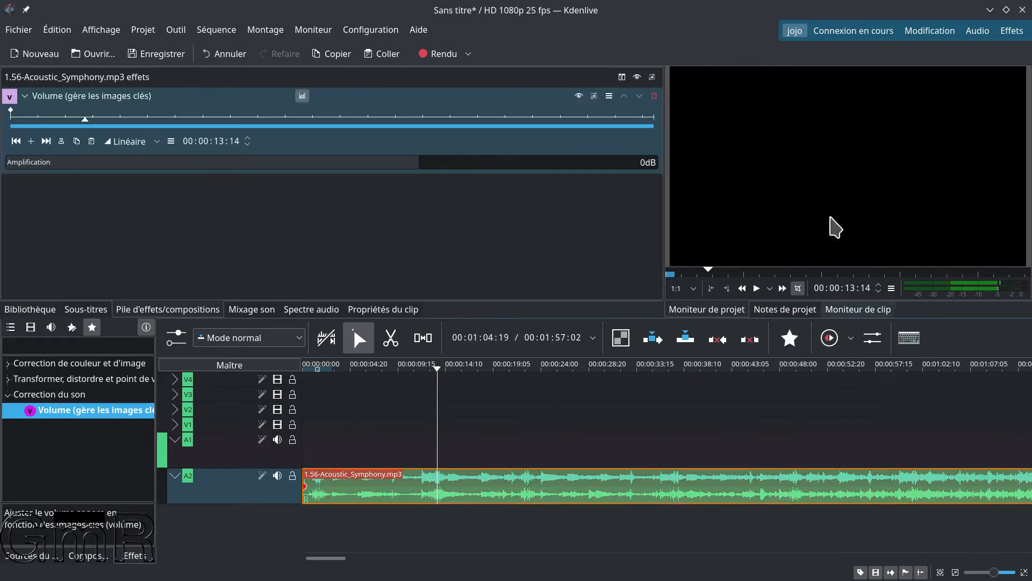
{"action": "left_click", "coordinate": [654, 96]}
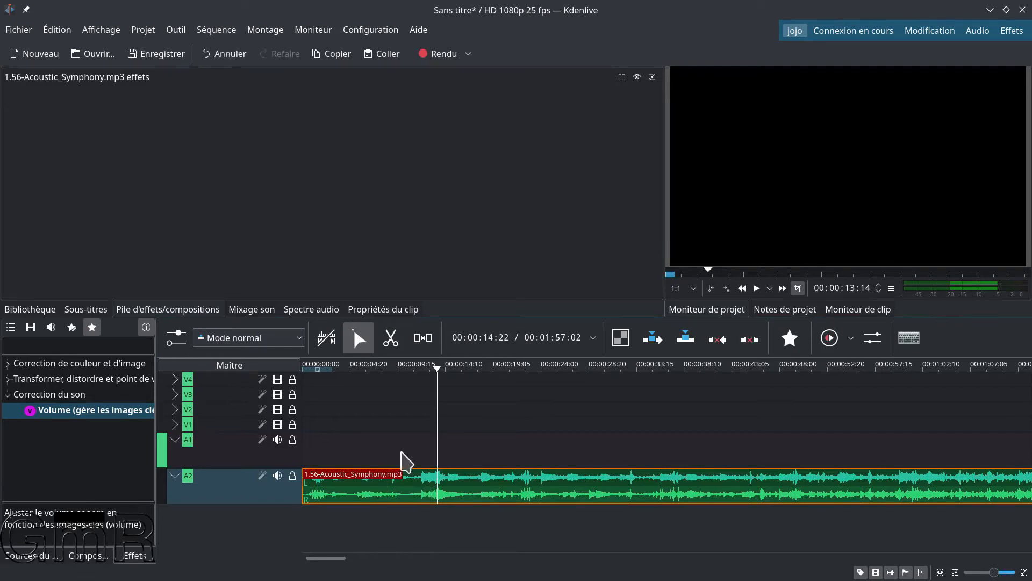
{"action": "left_click_drag", "start_coordinate": [83, 420], "coordinate": [179, 191]}
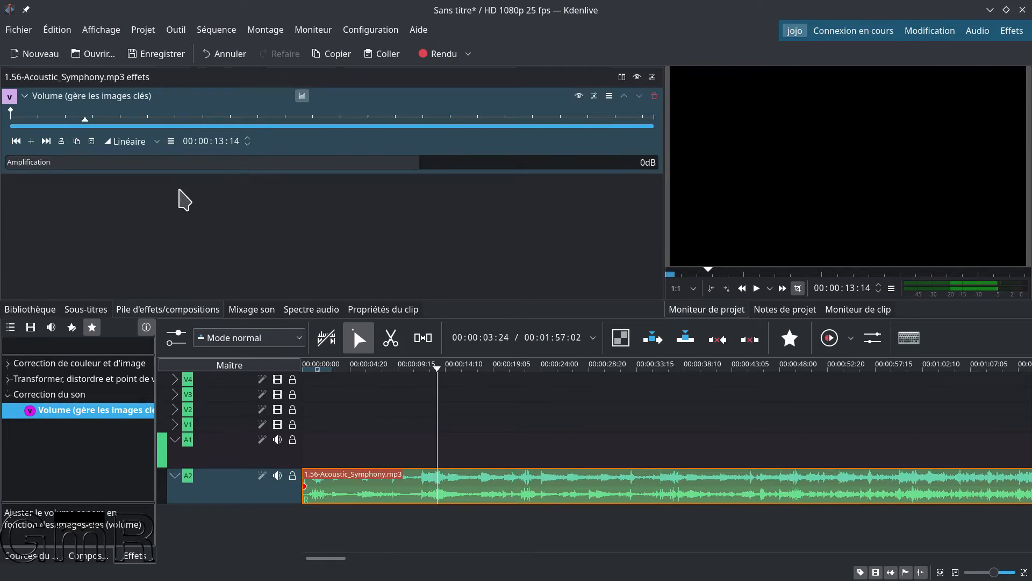
{"action": "left_click", "coordinate": [654, 95]}
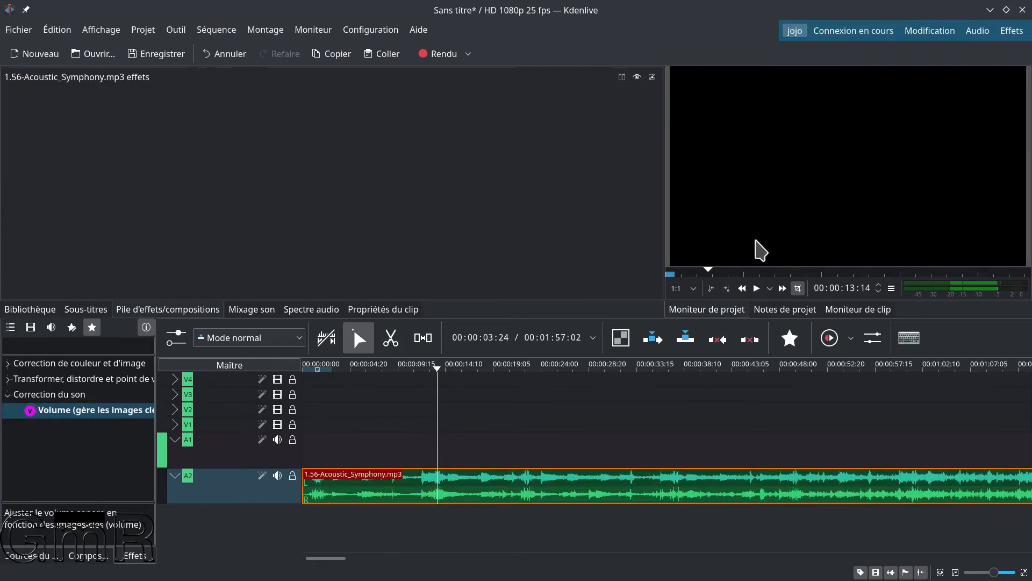
Step: Add the Volume (gère les images clés) effect from the timeline's favourite effects to the selected audio clip's effect stack
{"action": "left_click", "coordinate": [792, 345]}
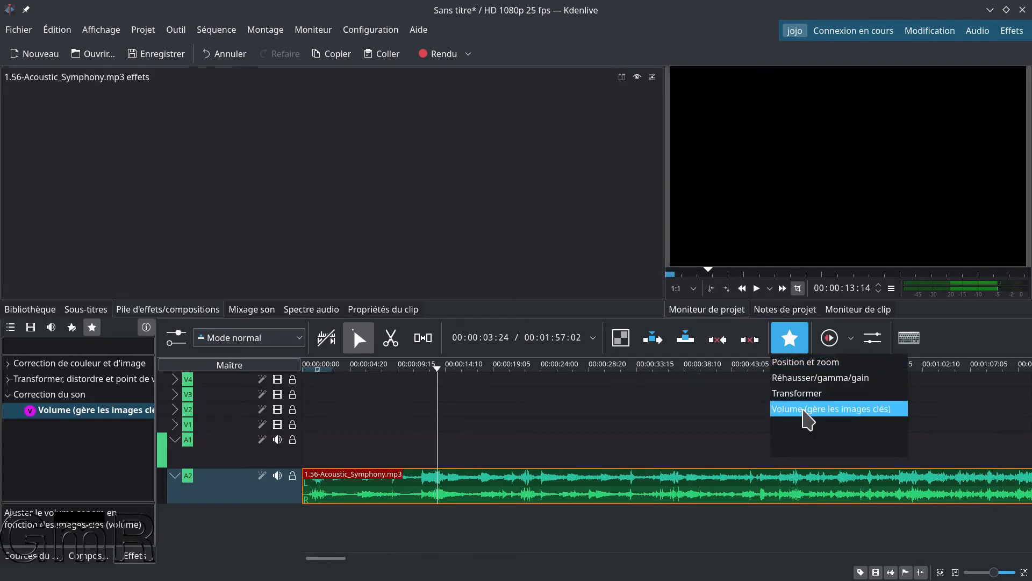
{"action": "left_click_drag", "start_coordinate": [804, 411], "coordinate": [543, 487]}
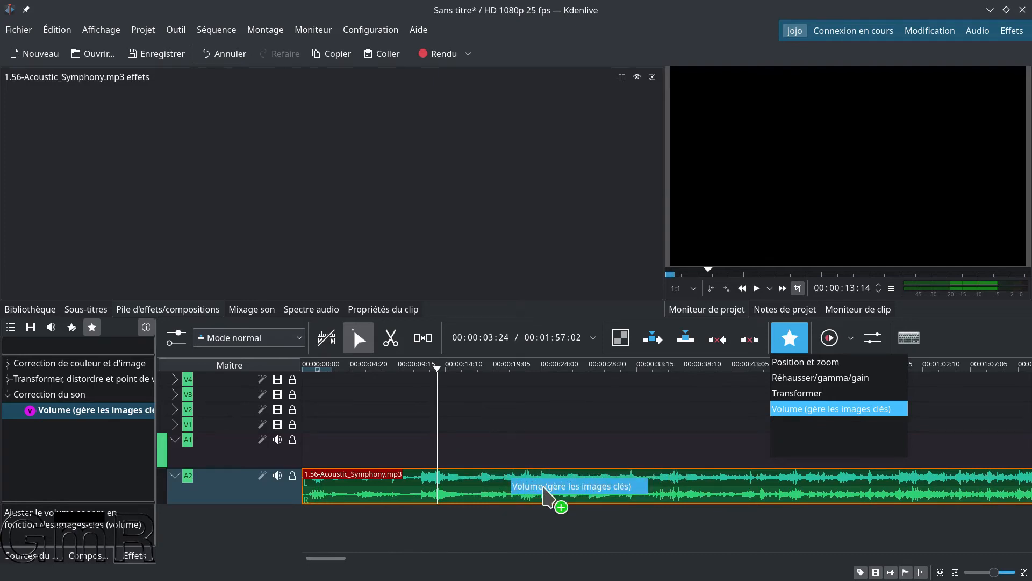
{"action": "left_click_drag", "start_coordinate": [543, 487], "coordinate": [200, 142]}
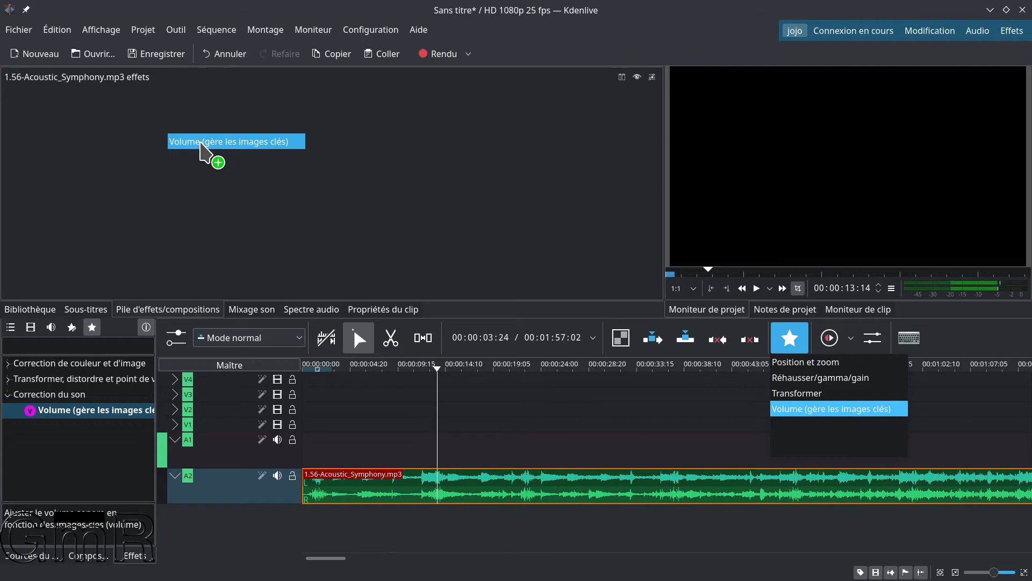
{"action": "left_click_drag", "start_coordinate": [200, 142], "coordinate": [200, 143]}
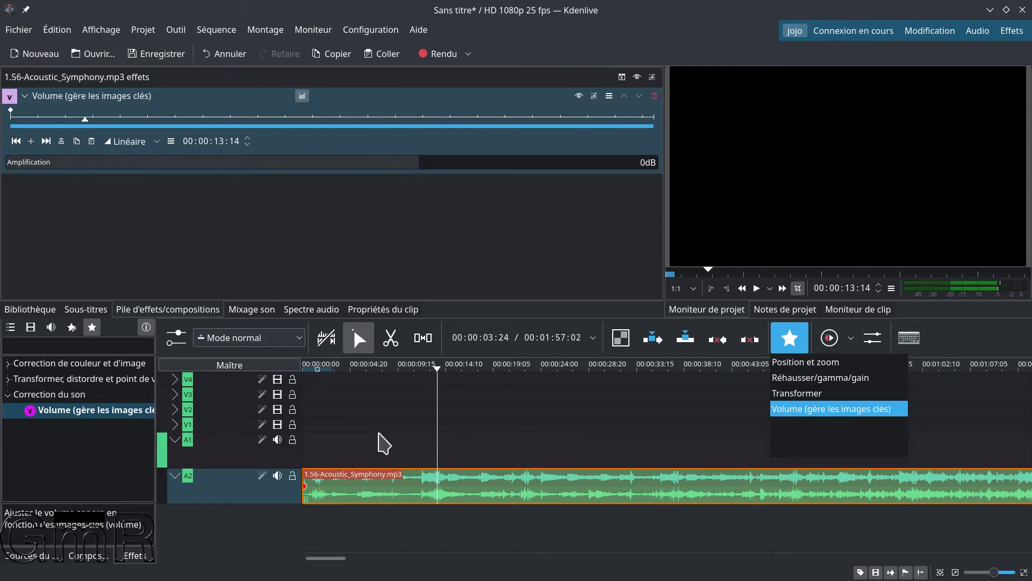
Step: Add a keyframe at 00:00:13:14 to the Volume effect and set its Amplification to -26dB
{"action": "left_click", "coordinate": [30, 142]}
{"action": "left_click", "coordinate": [31, 141]}
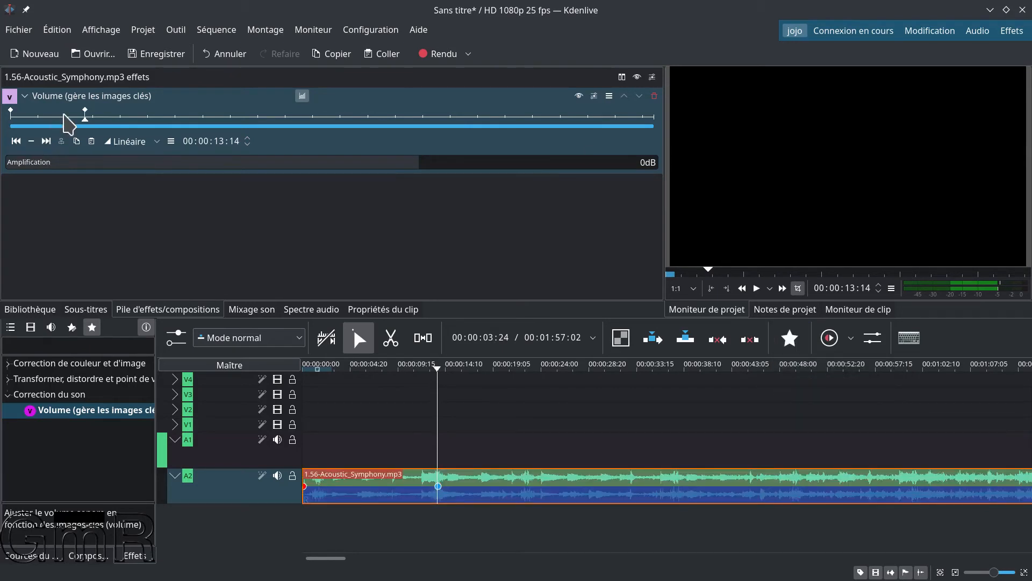
{"action": "left_click_drag", "start_coordinate": [408, 163], "coordinate": [314, 163]}
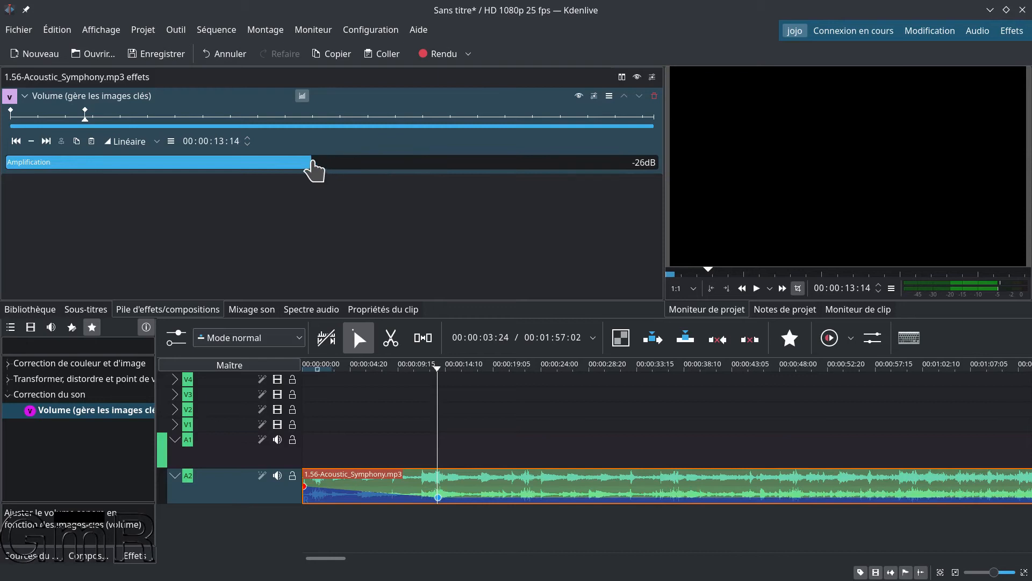
Step: Add Volume keyframes at 00:01:09:14 and 00:01:13:15, and reset the Amplification of the second one to 0dB
{"action": "left_click", "coordinate": [393, 120]}
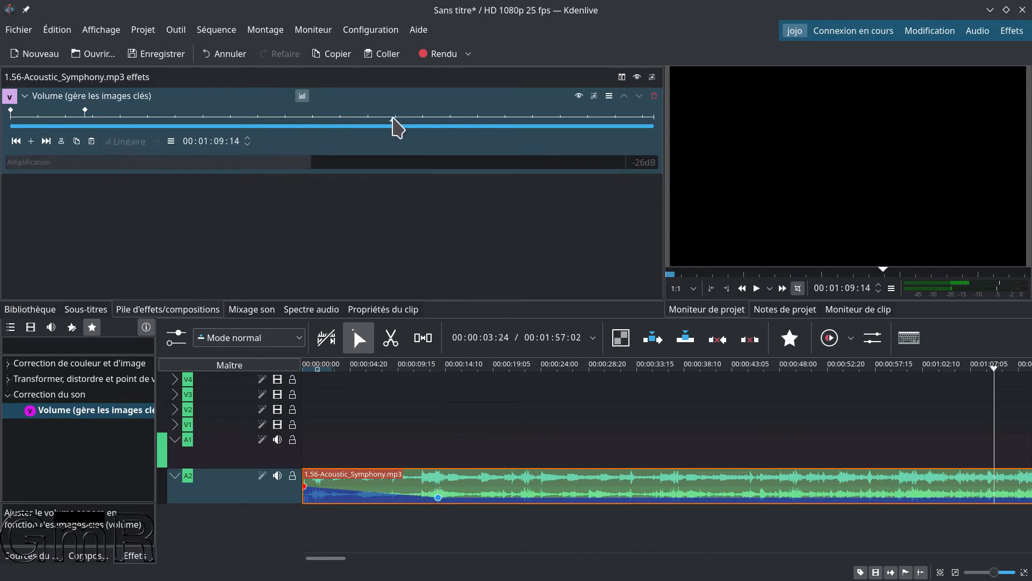
{"action": "left_click", "coordinate": [30, 142]}
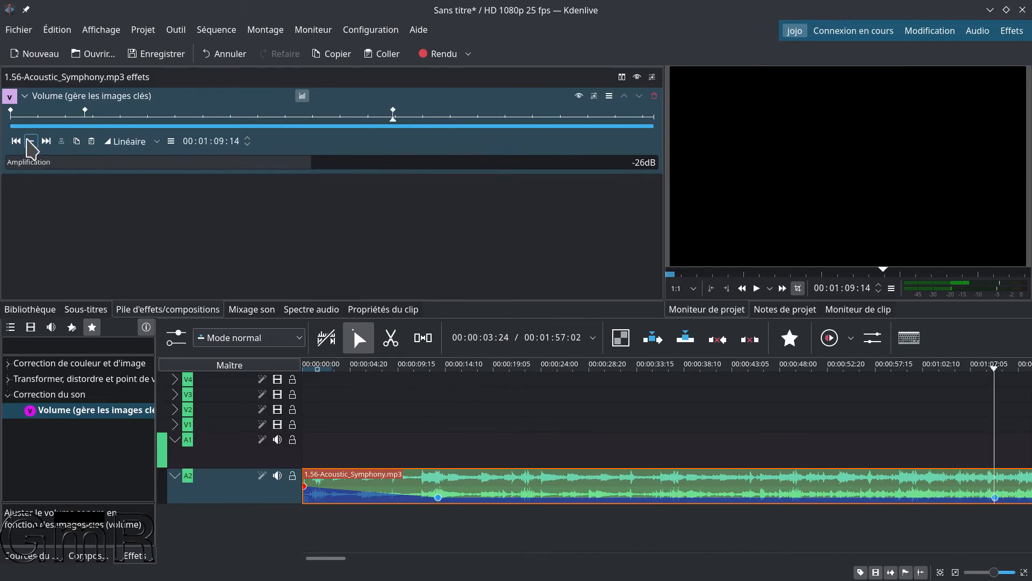
{"action": "left_click", "coordinate": [417, 124]}
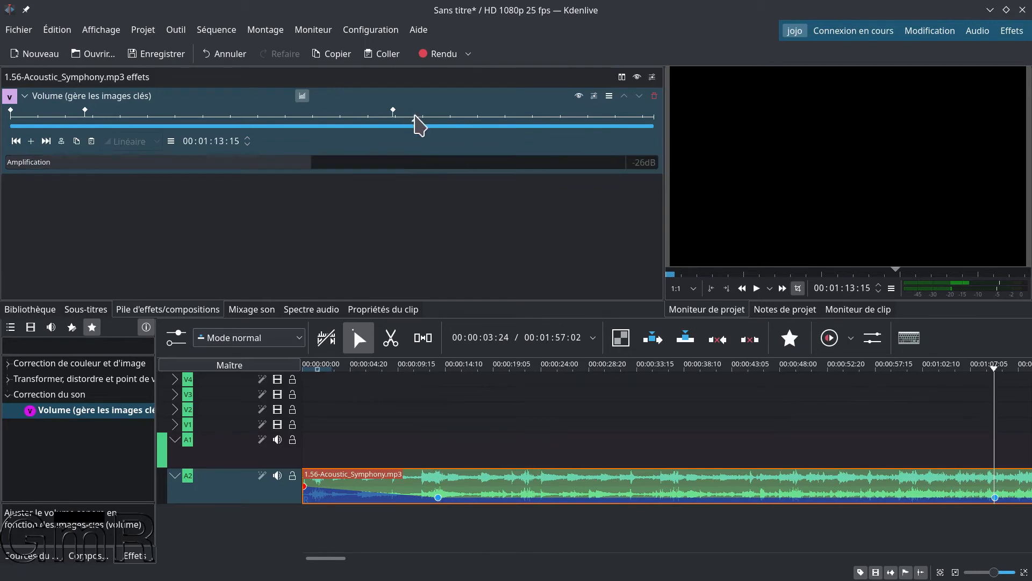
{"action": "left_click", "coordinate": [31, 142]}
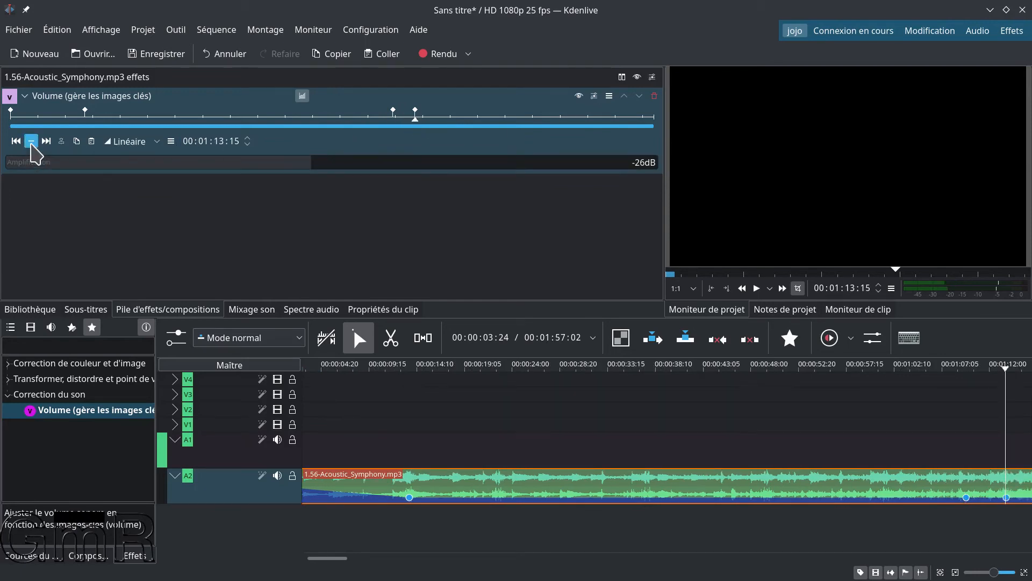
{"action": "right_click", "coordinate": [308, 162]}
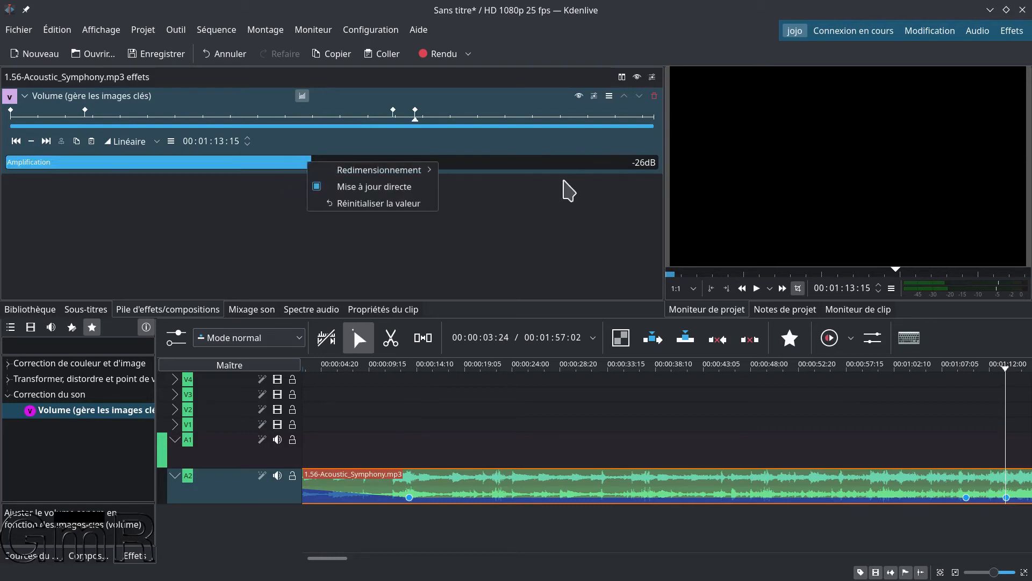
{"action": "left_click", "coordinate": [399, 193]}
{"action": "left_click", "coordinate": [400, 207]}
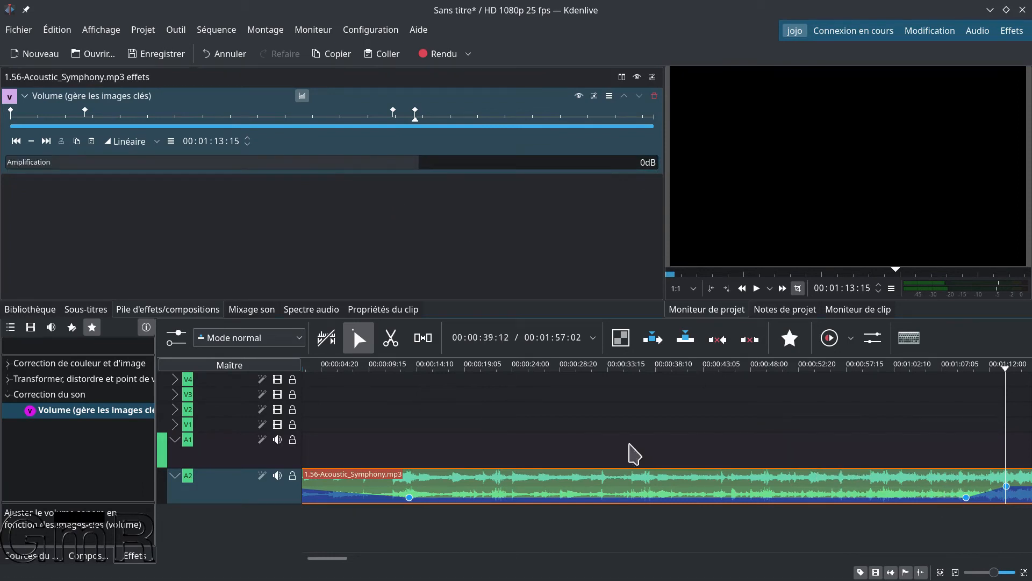
Step: Collapse track A1 to enlarge track A2, and move the 00:01:09:14 volume keyframe closer to the one at 00:01:13:15
{"action": "double_click", "coordinate": [230, 455]}
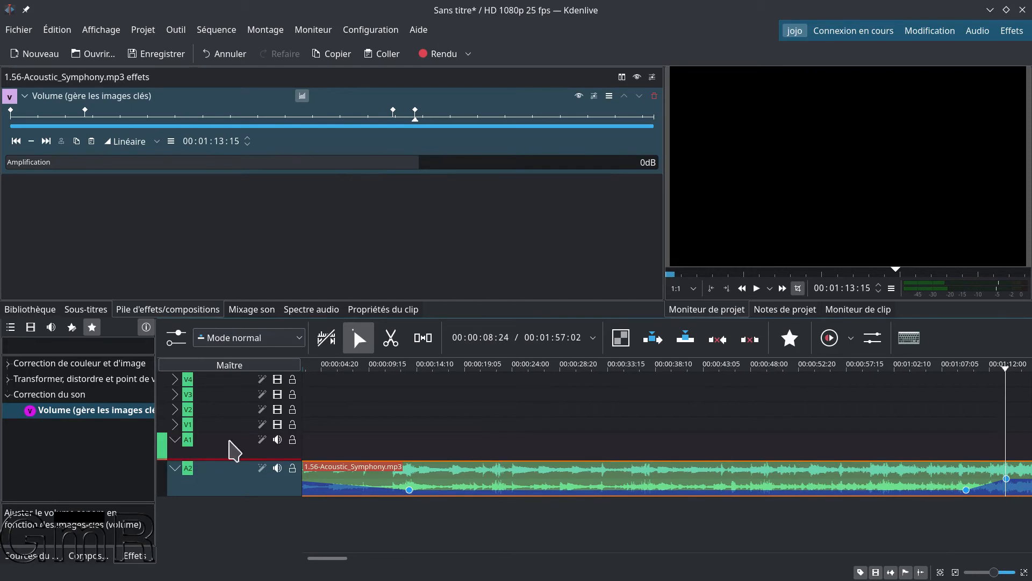
{"action": "left_click_drag", "start_coordinate": [227, 480], "coordinate": [218, 524]}
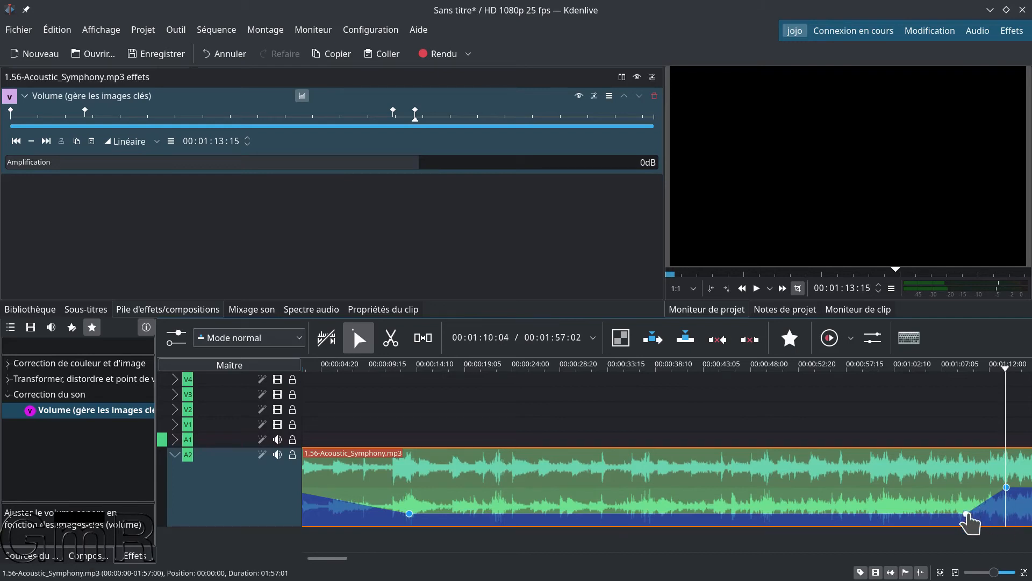
{"action": "left_click_drag", "start_coordinate": [966, 514], "coordinate": [990, 513]}
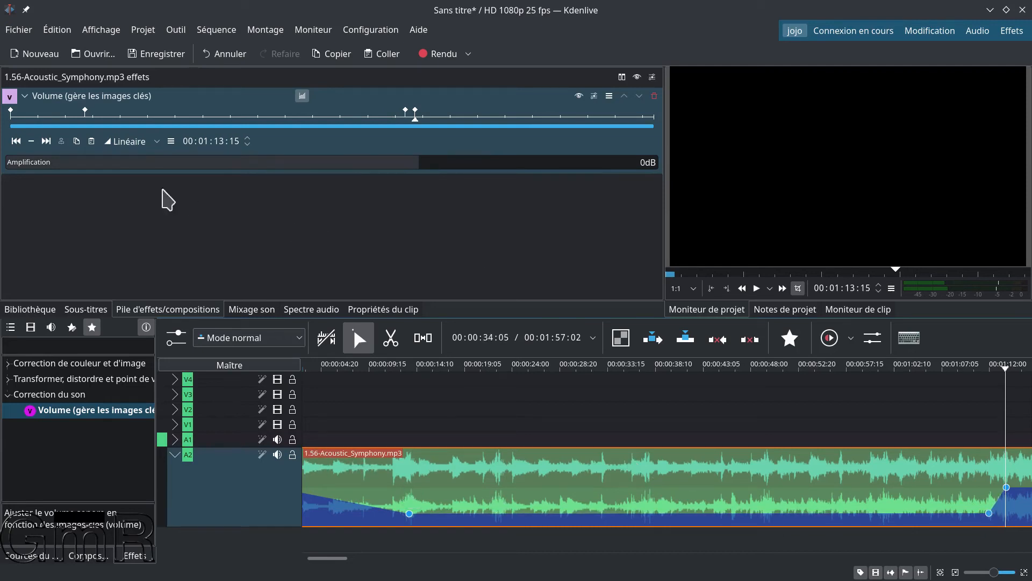
Step: Add the Aphaser effect from the Audio category of the audio effects to the selected clip's effect stack
{"action": "scroll", "coordinate": [817, 453], "scroll_direction": "down", "scroll_amount": 5}
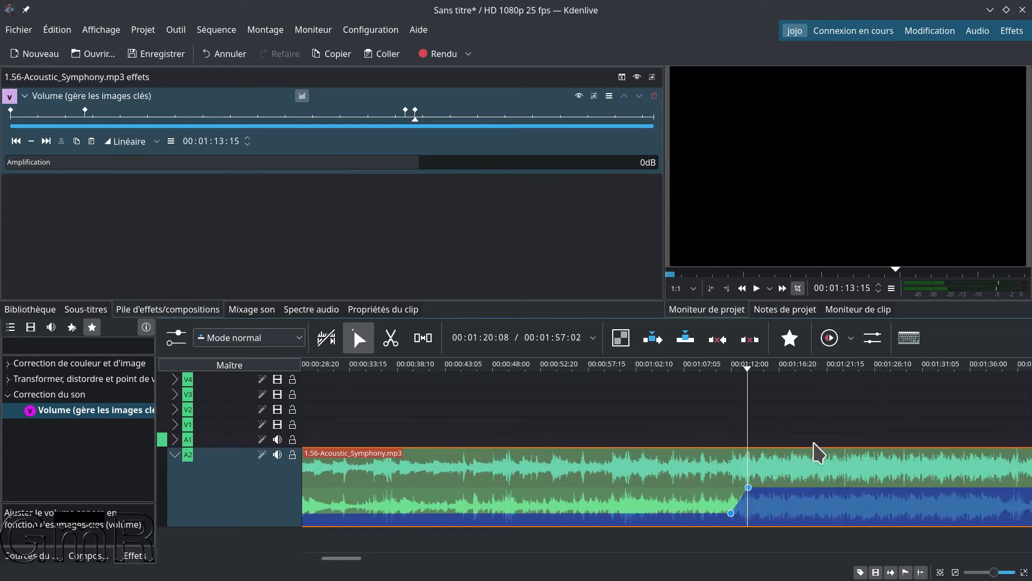
{"action": "scroll", "coordinate": [812, 453], "scroll_direction": "down", "scroll_amount": 5}
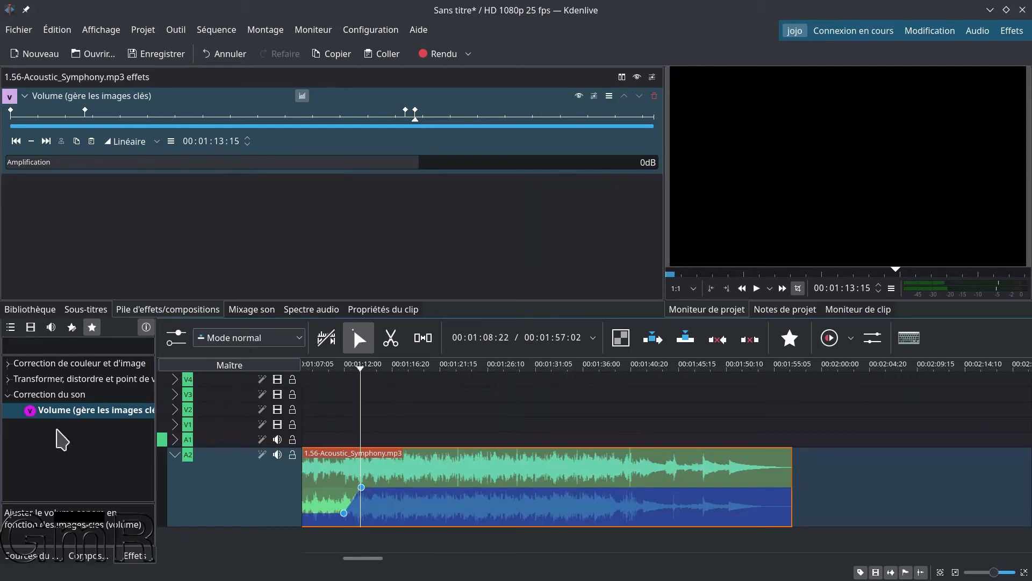
{"action": "left_click", "coordinate": [51, 327]}
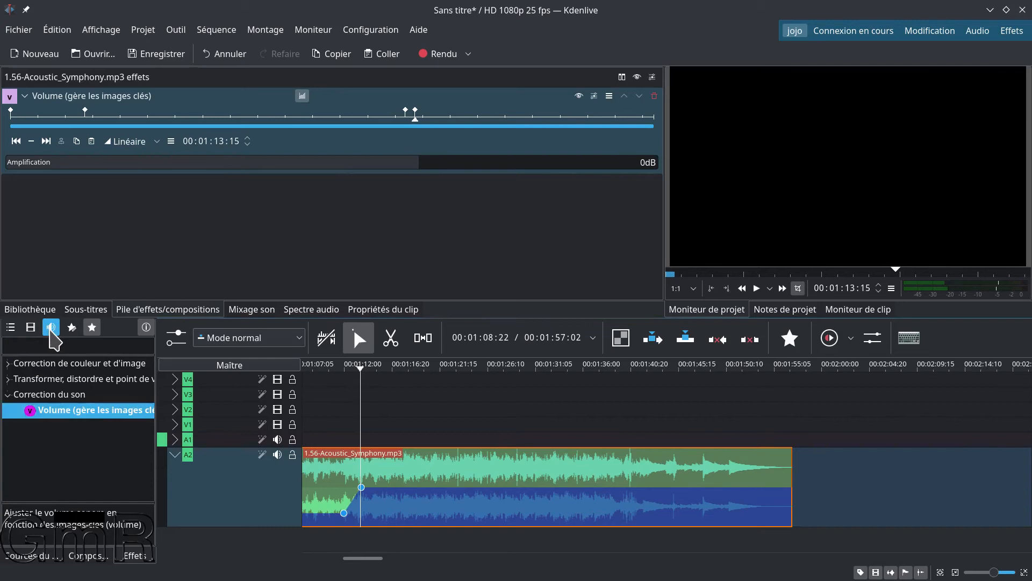
{"action": "scroll", "coordinate": [69, 471], "scroll_direction": "down", "scroll_amount": 2}
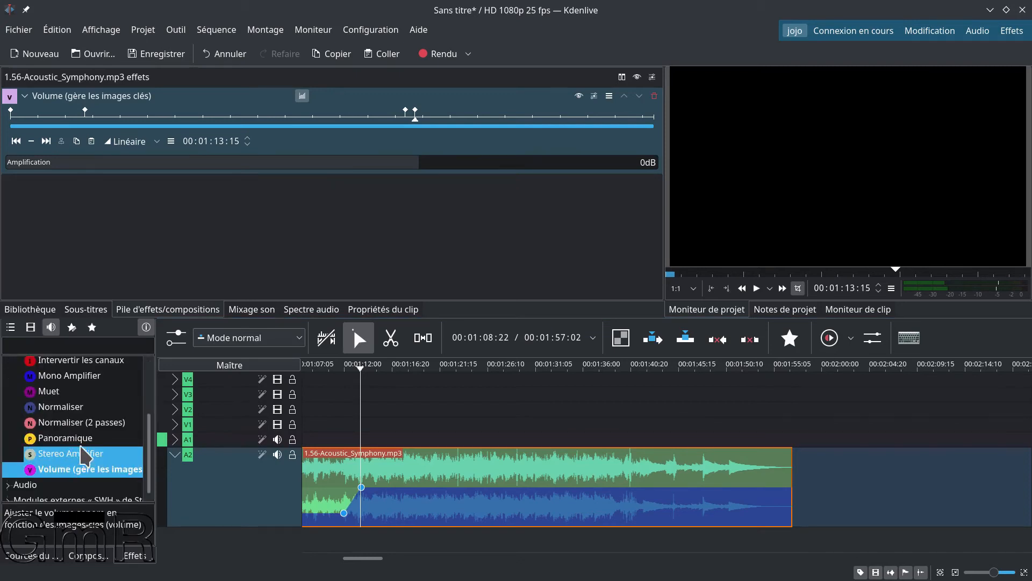
{"action": "left_click", "coordinate": [9, 486]}
{"action": "scroll", "coordinate": [99, 421], "scroll_direction": "down", "scroll_amount": 2}
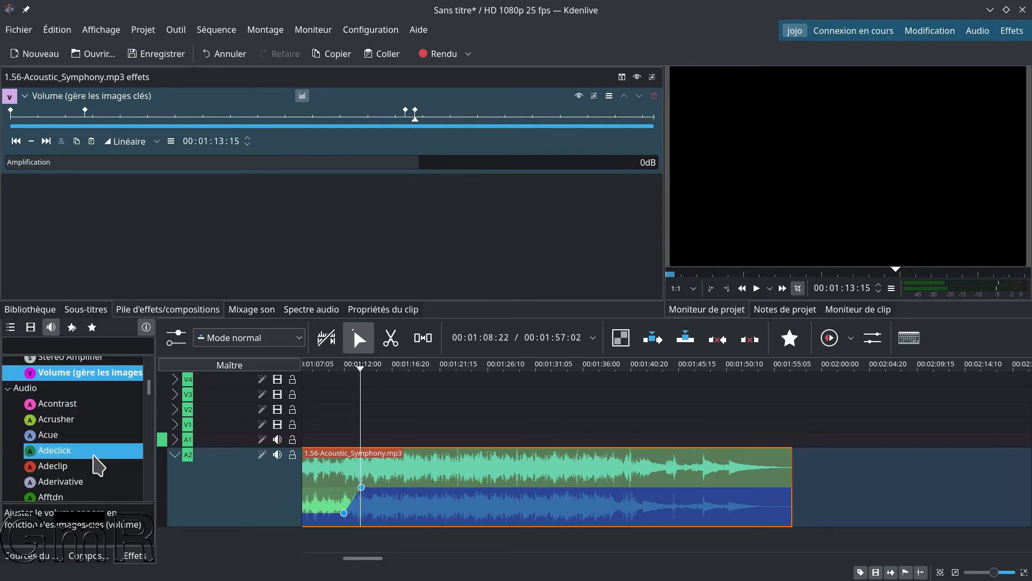
{"action": "scroll", "coordinate": [98, 466], "scroll_direction": "down", "scroll_amount": 2}
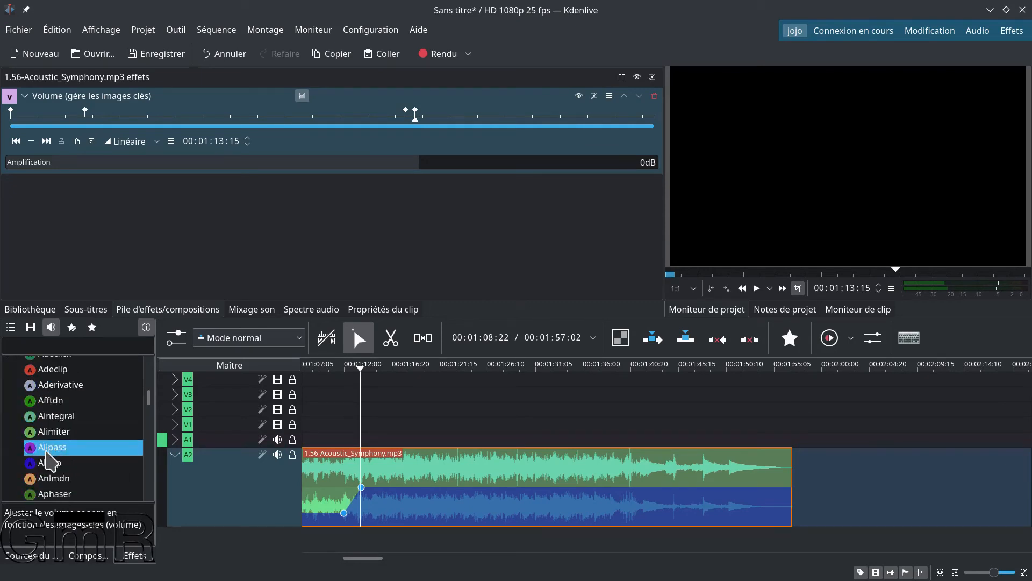
{"action": "scroll", "coordinate": [86, 466], "scroll_direction": "down", "scroll_amount": 3}
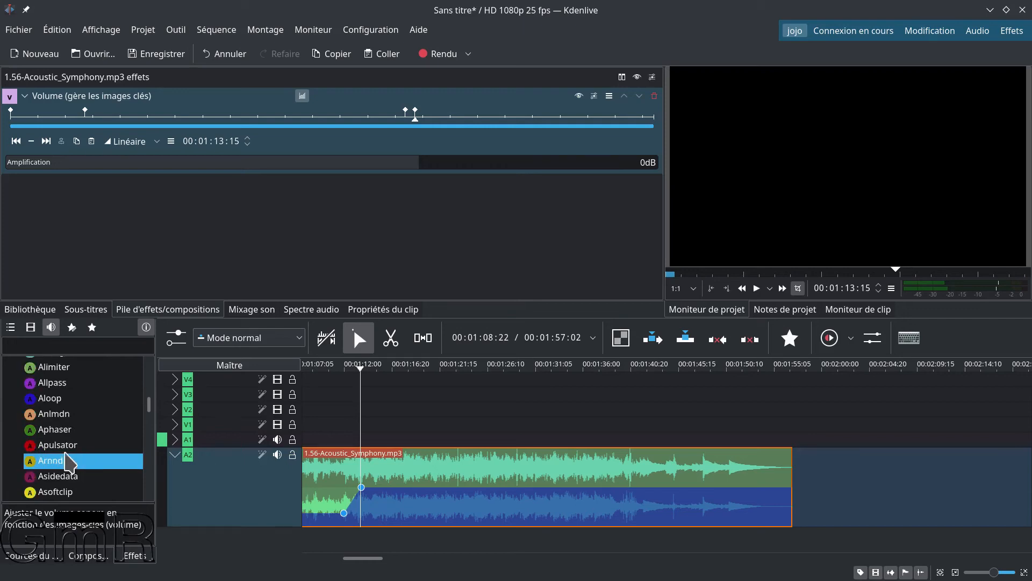
{"action": "left_click_drag", "start_coordinate": [64, 438], "coordinate": [361, 255]}
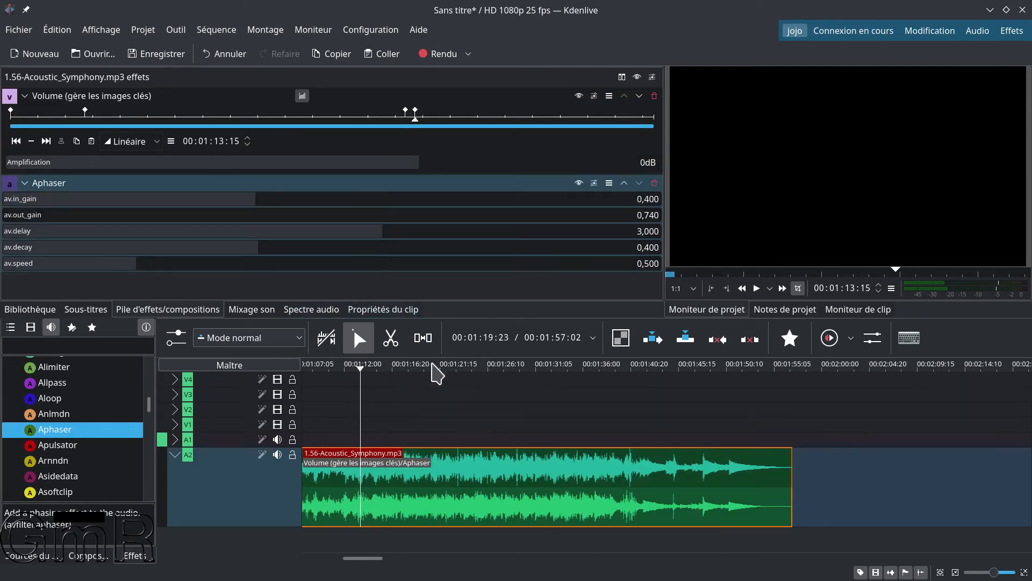
Step: Listen to the clip with the Aphaser effect from about 00:01:19, and disable Aphaser to compare the sound
{"action": "left_click", "coordinate": [419, 395]}
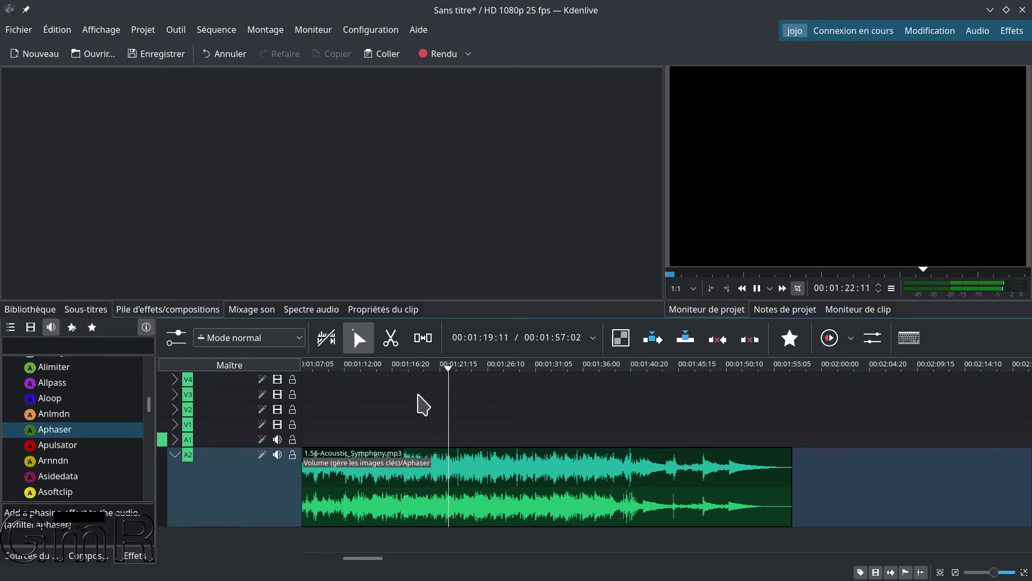
{"action": "left_click", "coordinate": [540, 502]}
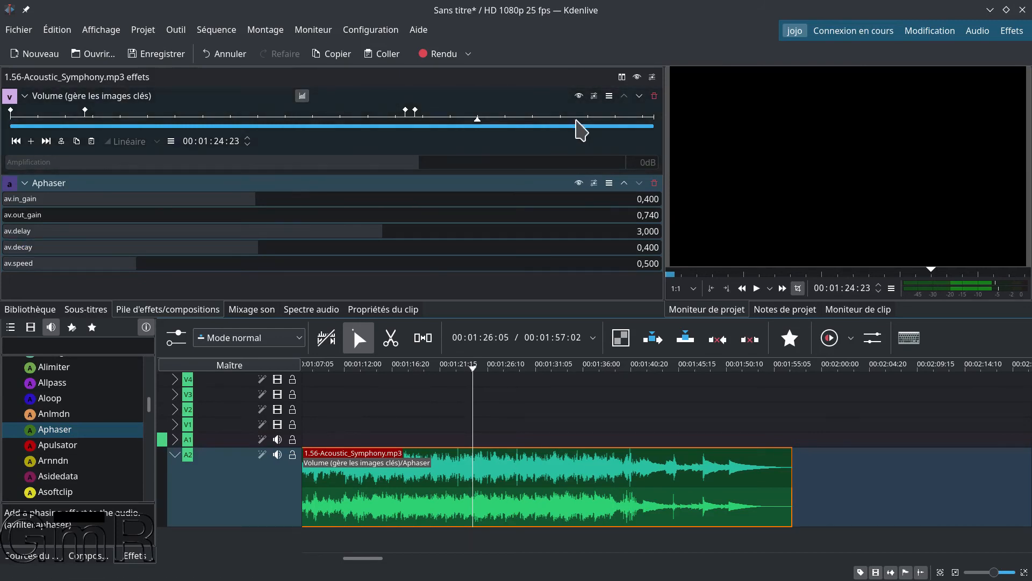
{"action": "left_click", "coordinate": [578, 183]}
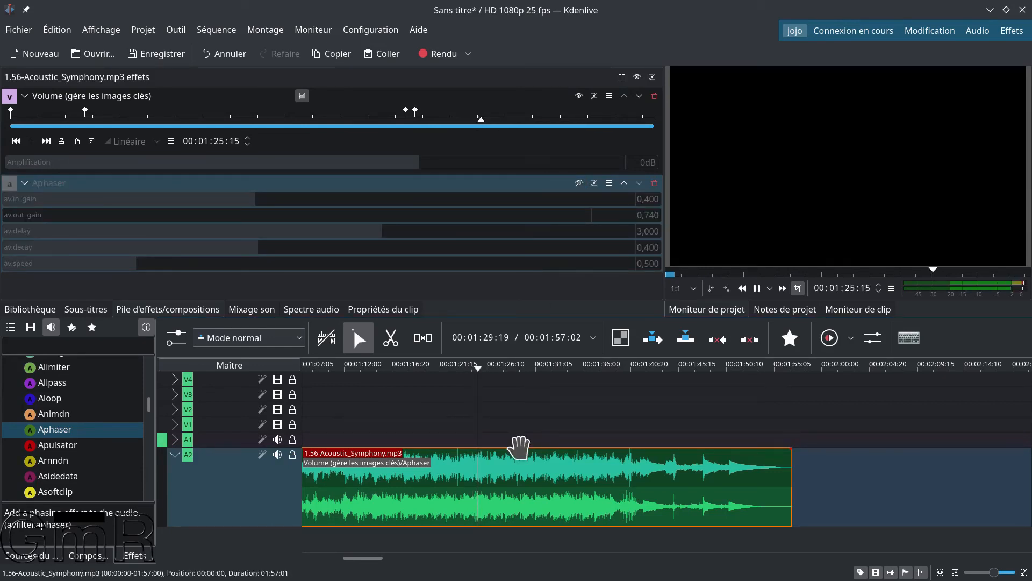
{"action": "key", "text": "space"}
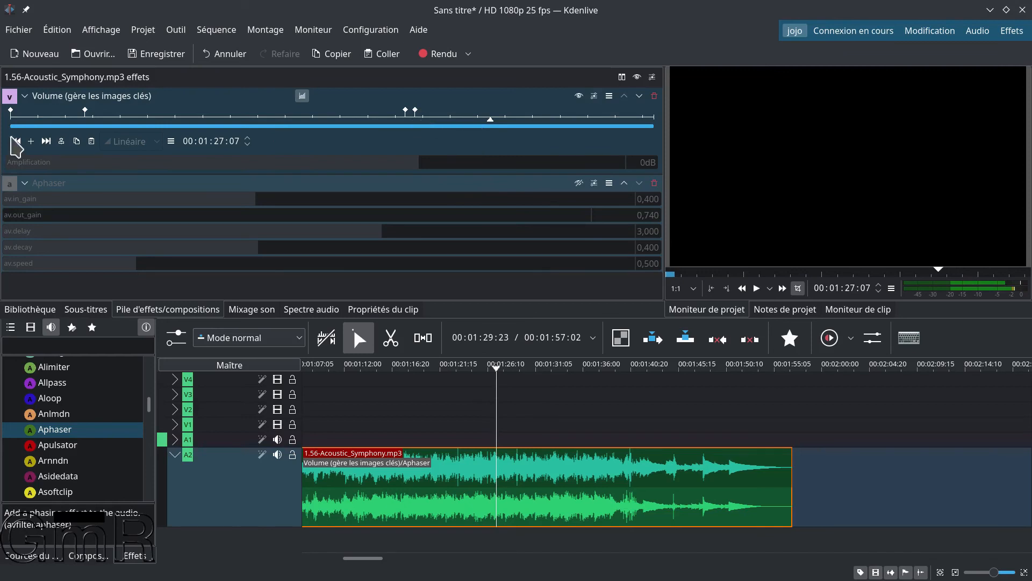
Step: Add a Volume keyframe at 00:01:27:07 with Amplification set to -42dB, and play the clip from there to check it
{"action": "left_click", "coordinate": [30, 141]}
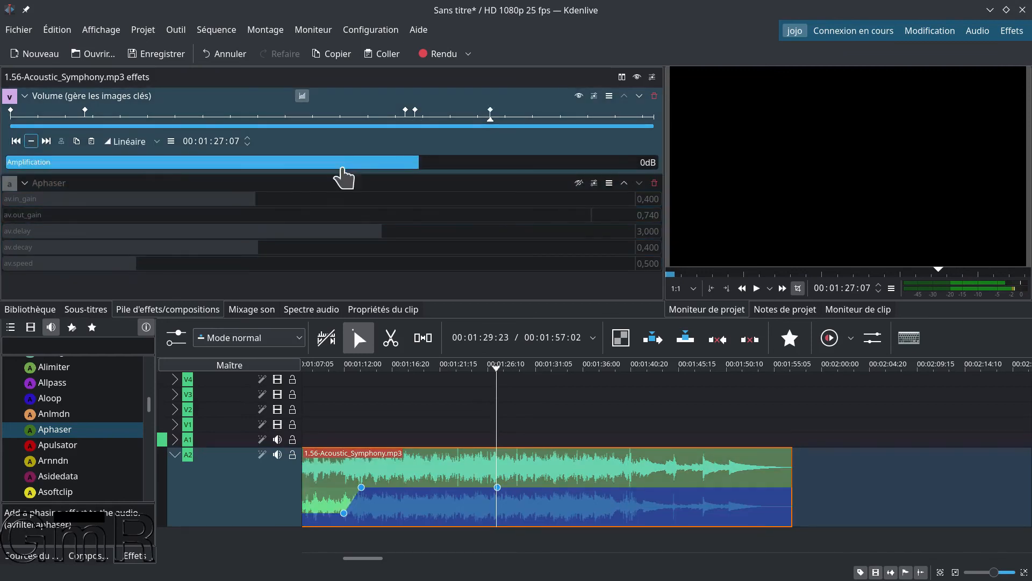
{"action": "left_click_drag", "start_coordinate": [369, 168], "coordinate": [244, 162]}
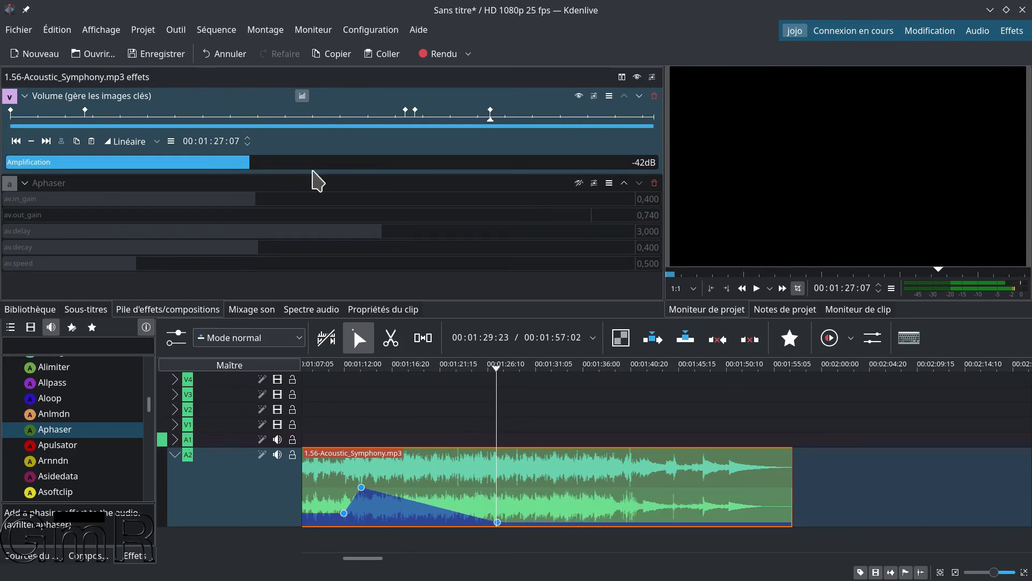
{"action": "key", "text": "space"}
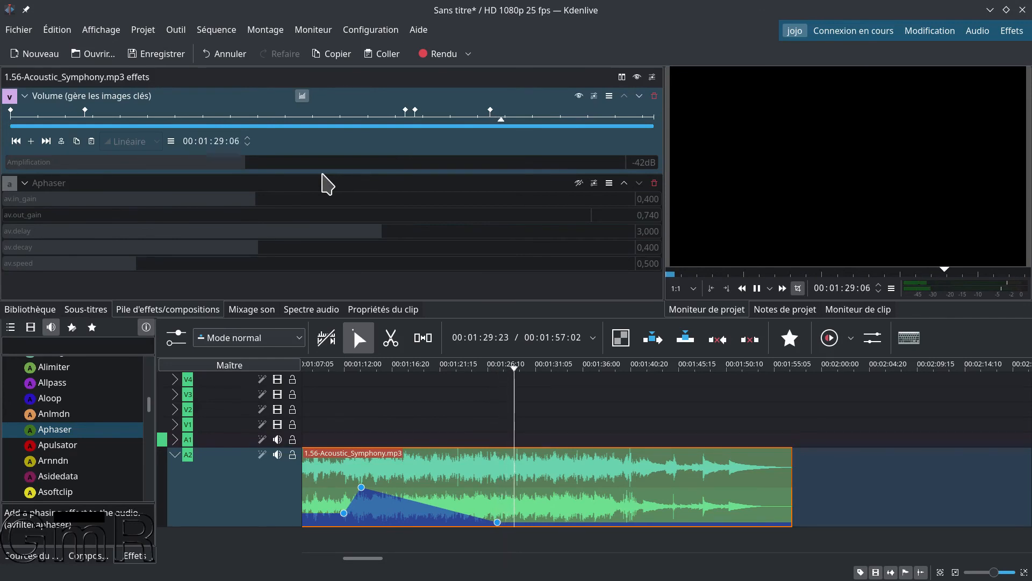
{"action": "key", "text": "space"}
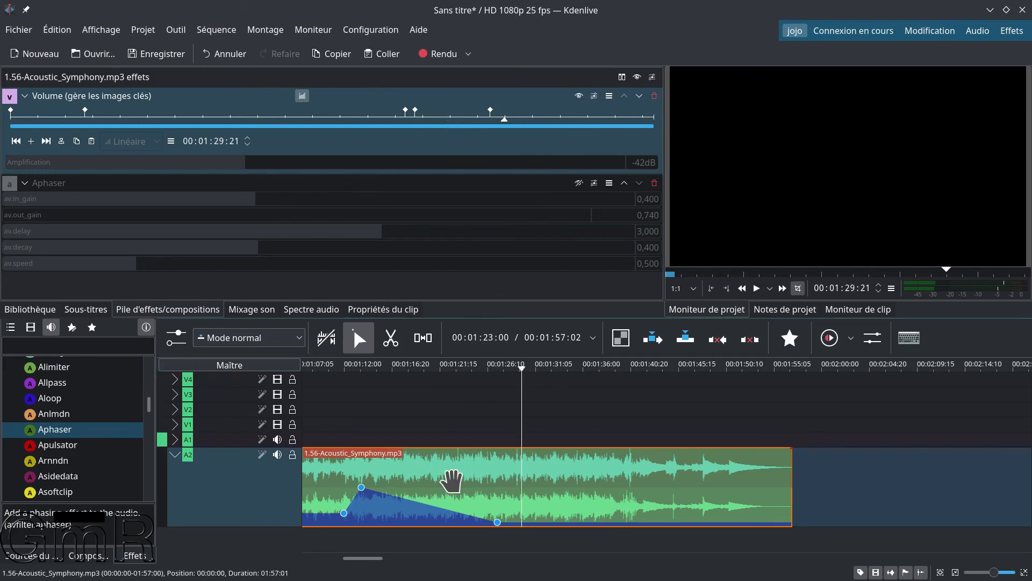
Step: Place the playhead at 00:01:30:17 and select the audio clip on track A2
{"action": "left_click", "coordinate": [530, 433]}
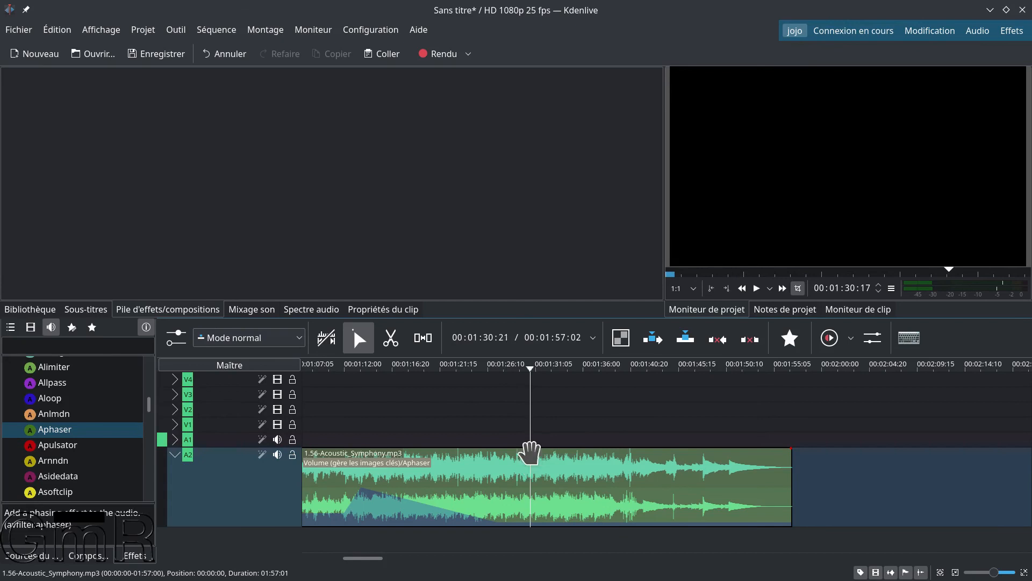
{"action": "left_click", "coordinate": [533, 487]}
{"action": "right_click", "coordinate": [532, 486]}
{"action": "key", "text": "Escape"}
Step: Cut the audio clip near the playhead with the razor tool, and undo the cut
{"action": "left_click", "coordinate": [390, 347]}
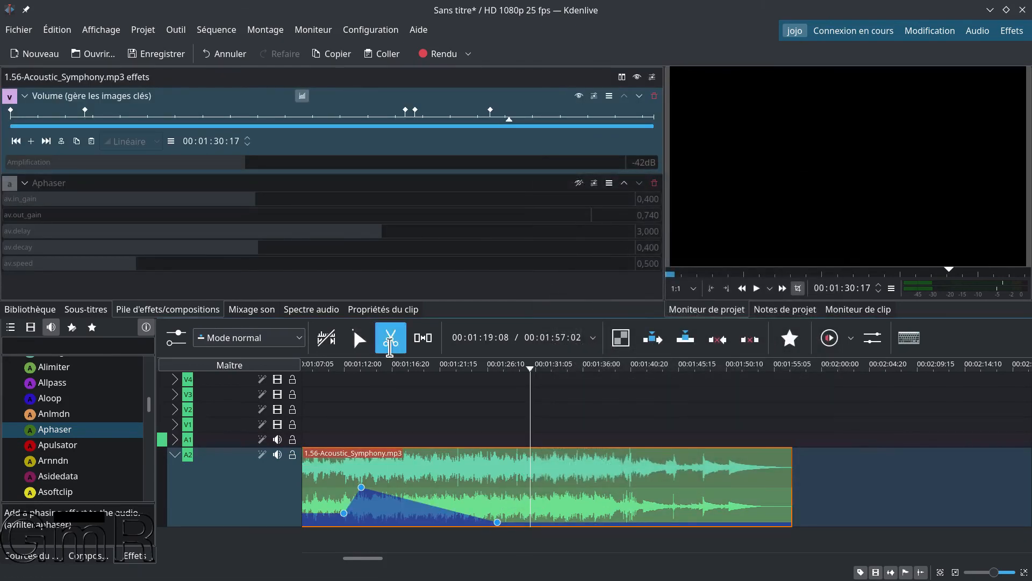
{"action": "left_click", "coordinate": [530, 476]}
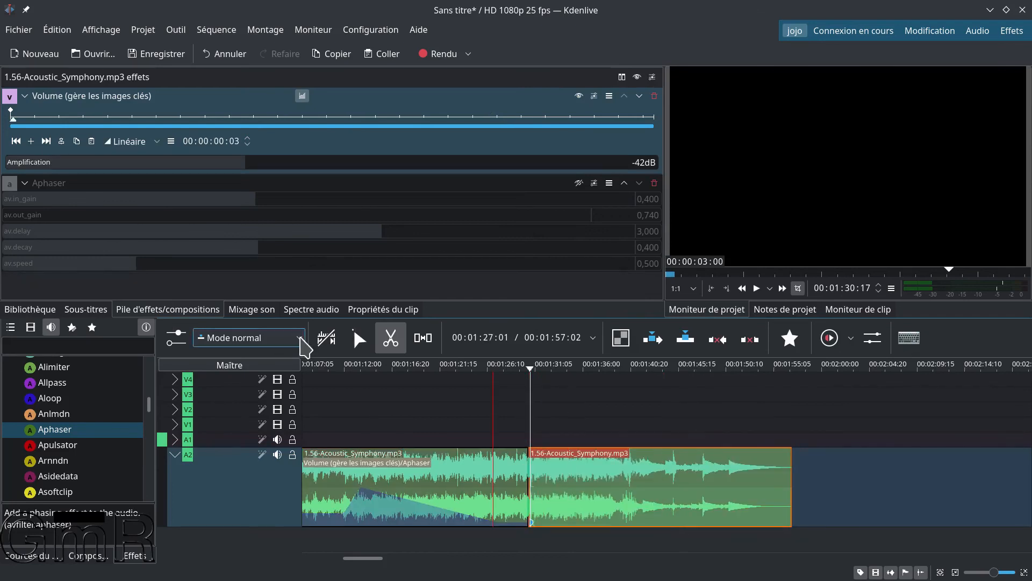
{"action": "left_click", "coordinate": [356, 337]}
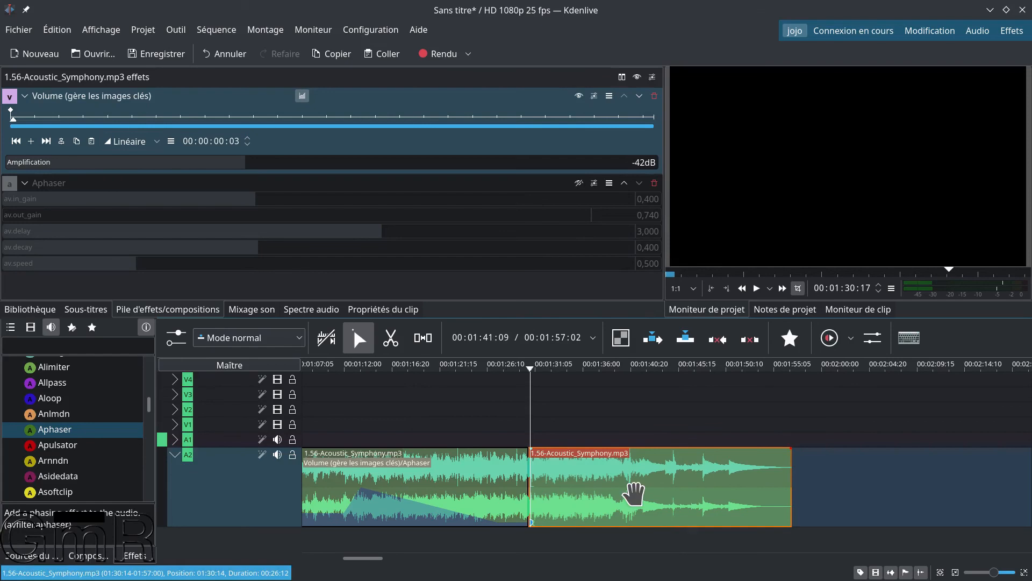
{"action": "key", "text": "ctrl+z"}
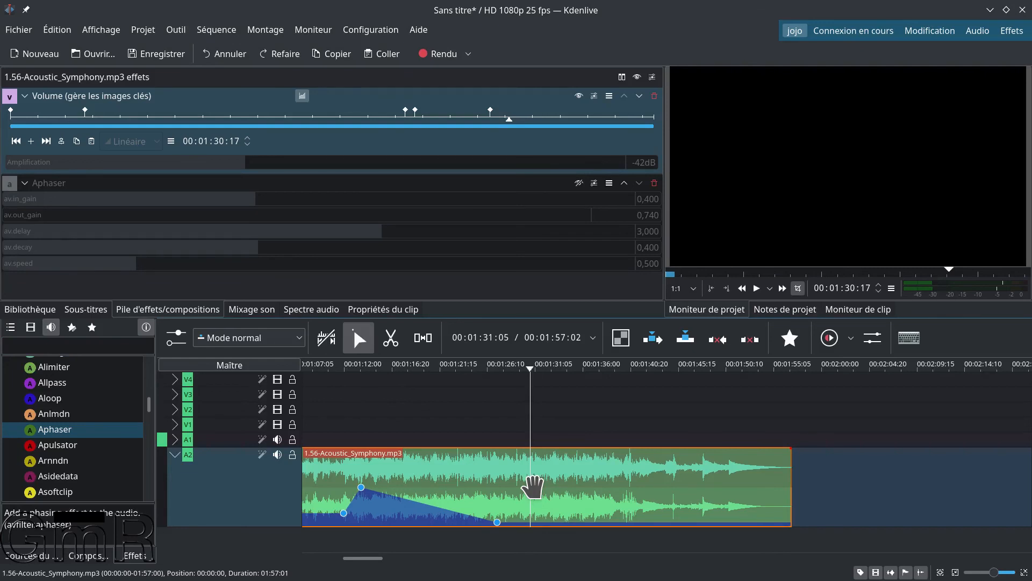
Step: Split the audio clip at the playhead position 00:01:30:17 and delete the Aphaser and Volume effects from its second part
{"action": "key", "text": "ctrl+shift+z"}
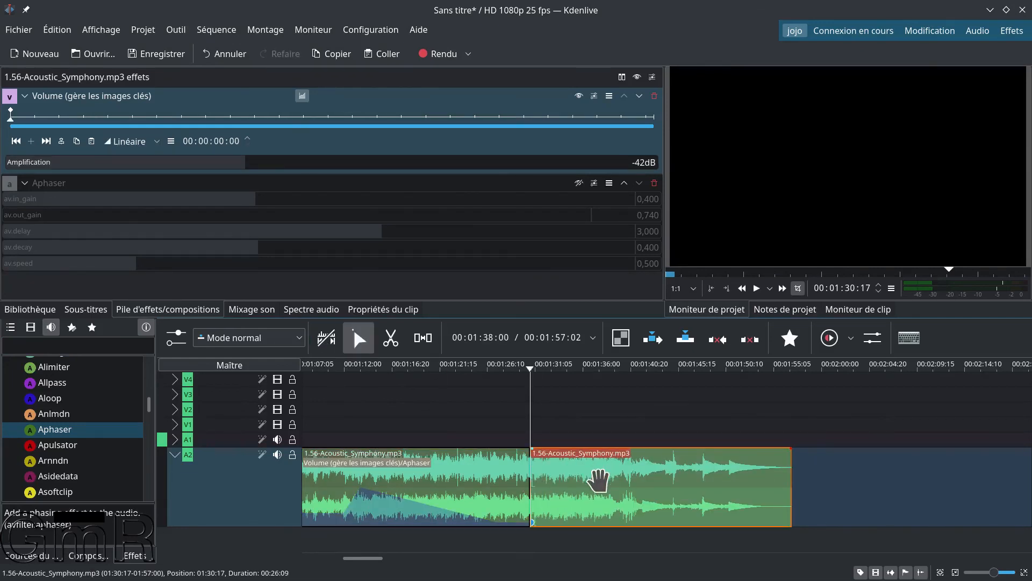
{"action": "left_click", "coordinate": [653, 183]}
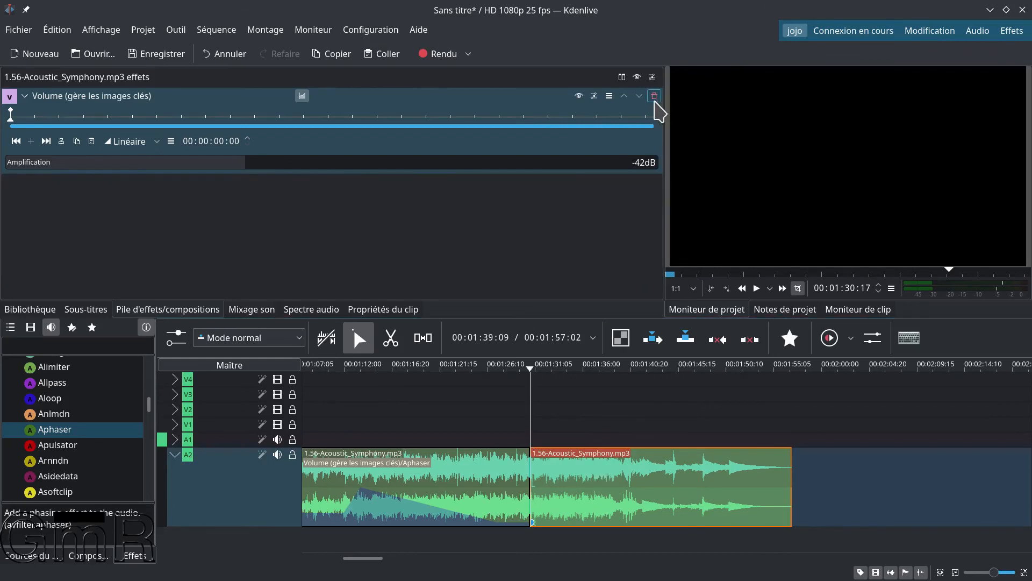
{"action": "left_click", "coordinate": [654, 100]}
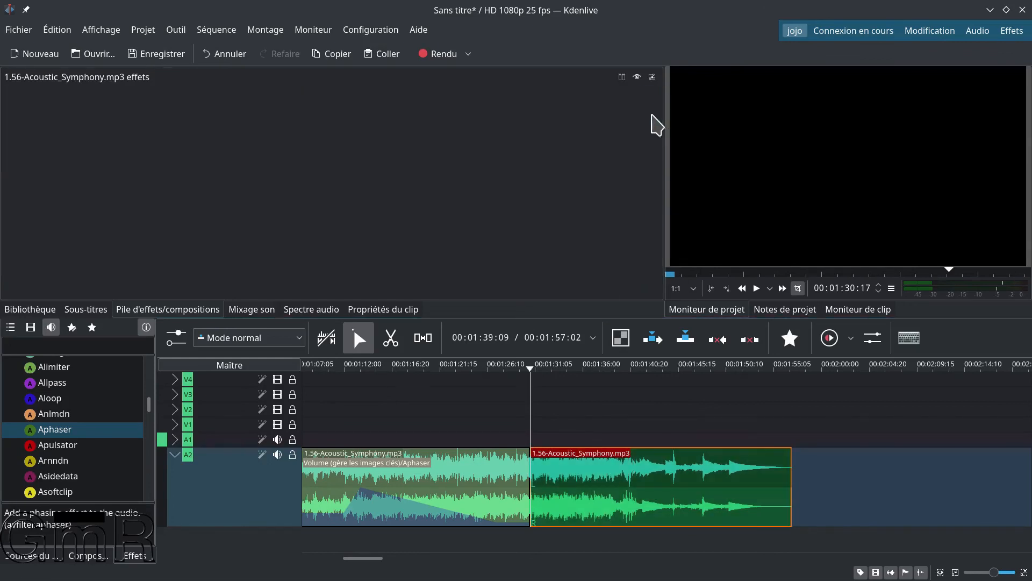
Step: Compare the effects on the two clip parts and view the whole timeline with the playhead at 00:00:43:19
{"action": "left_click", "coordinate": [483, 472]}
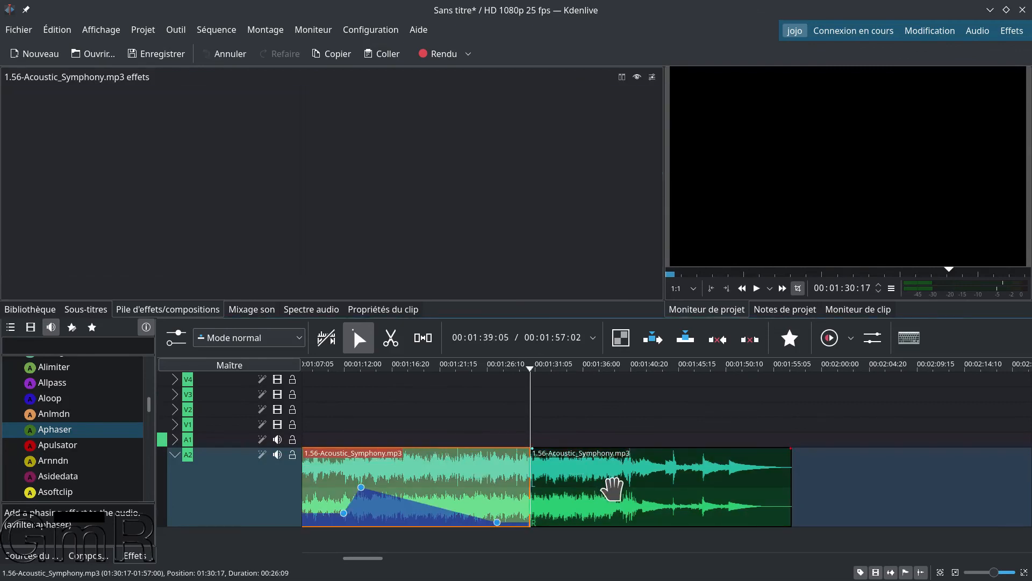
{"action": "left_click", "coordinate": [612, 488]}
{"action": "scroll", "coordinate": [594, 413], "scroll_direction": "up", "scroll_amount": 2}
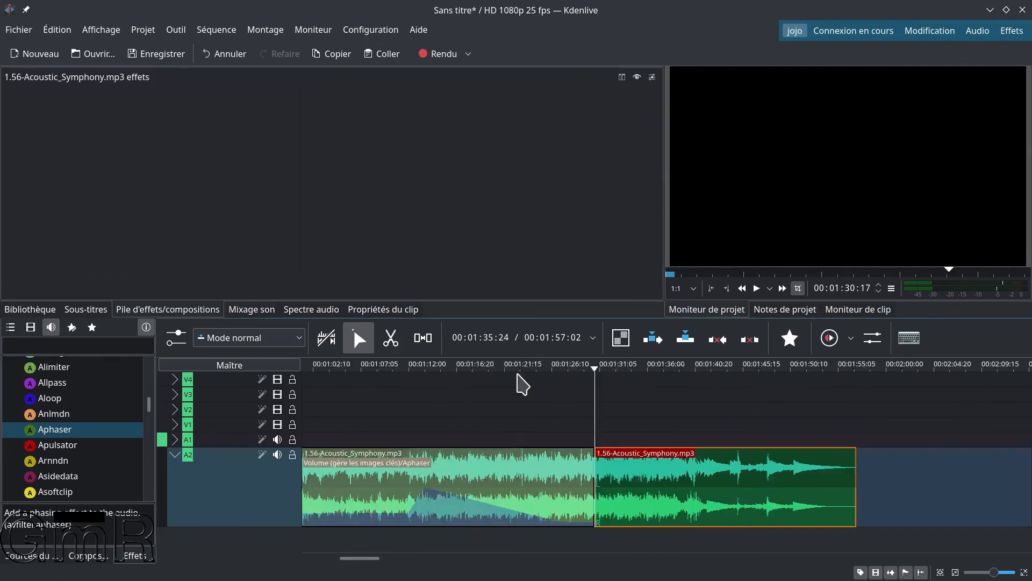
{"action": "scroll", "coordinate": [517, 392], "scroll_direction": "up", "scroll_amount": 7}
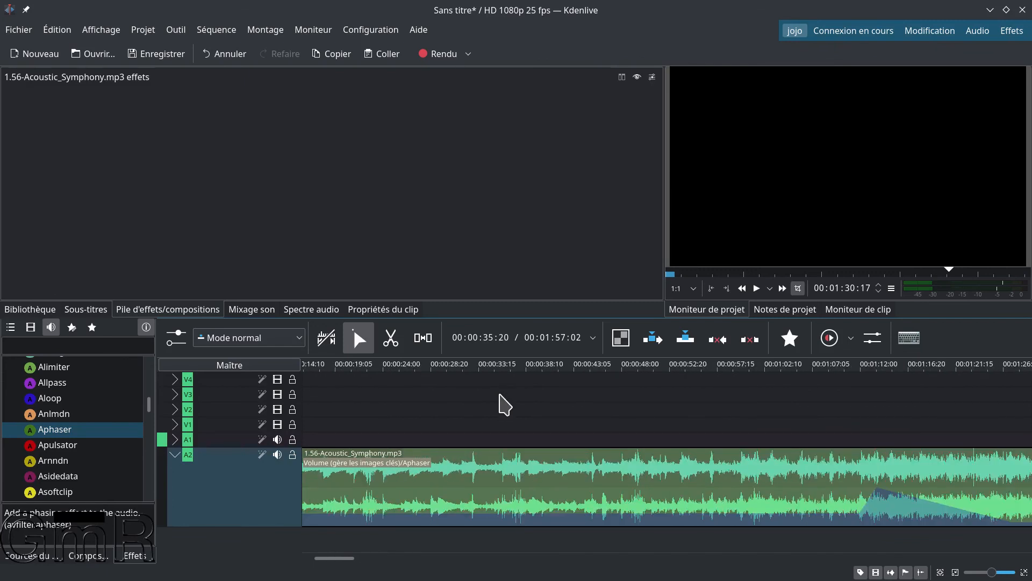
{"action": "scroll", "coordinate": [501, 405], "scroll_direction": "down", "scroll_amount": 3}
{"action": "left_click", "coordinate": [450, 412]}
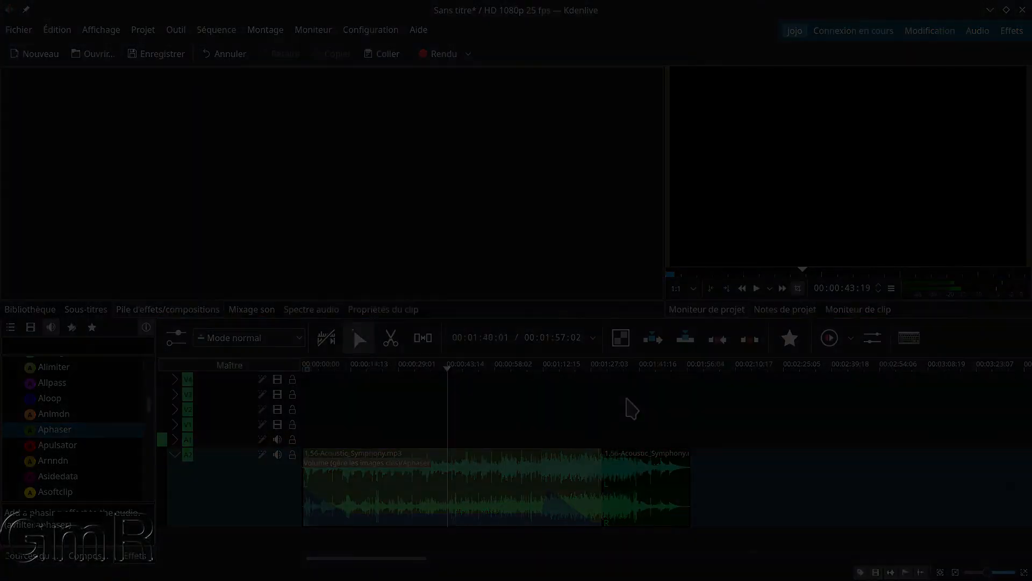